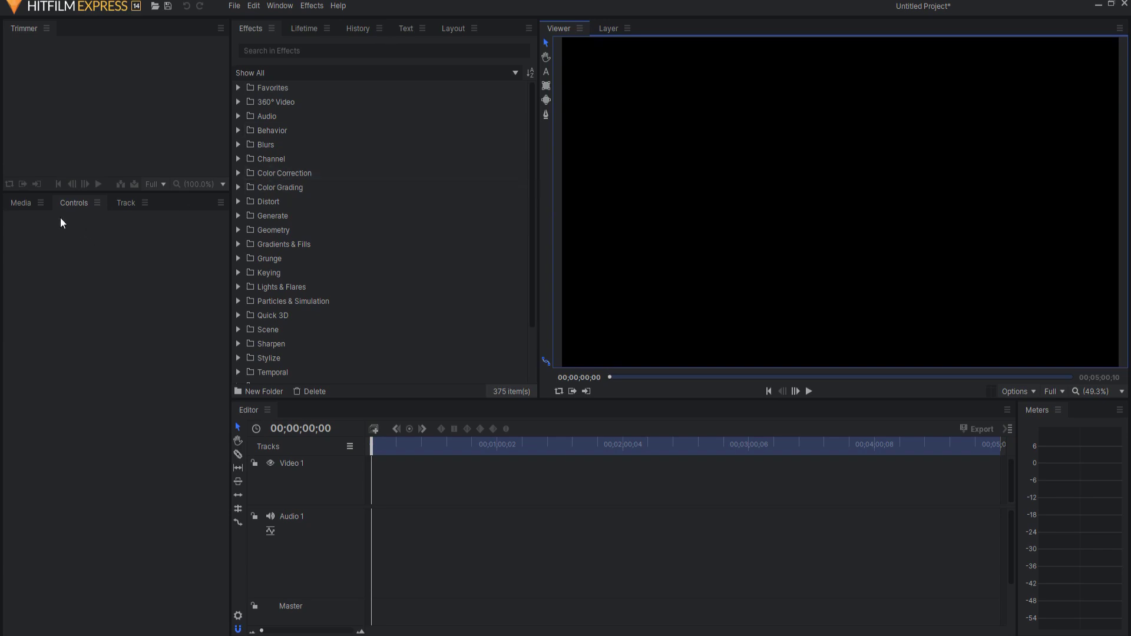
Step: Create a 4-second (00;00;04;00) 1920×1080 composite shot named Final
click(20, 203)
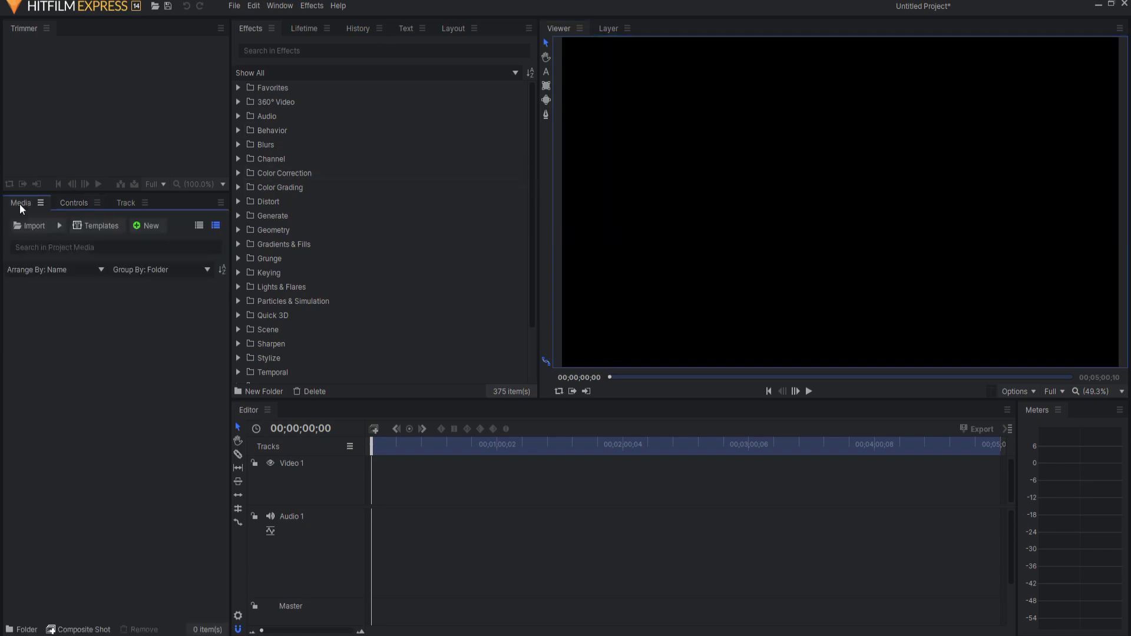
click(150, 227)
click(163, 238)
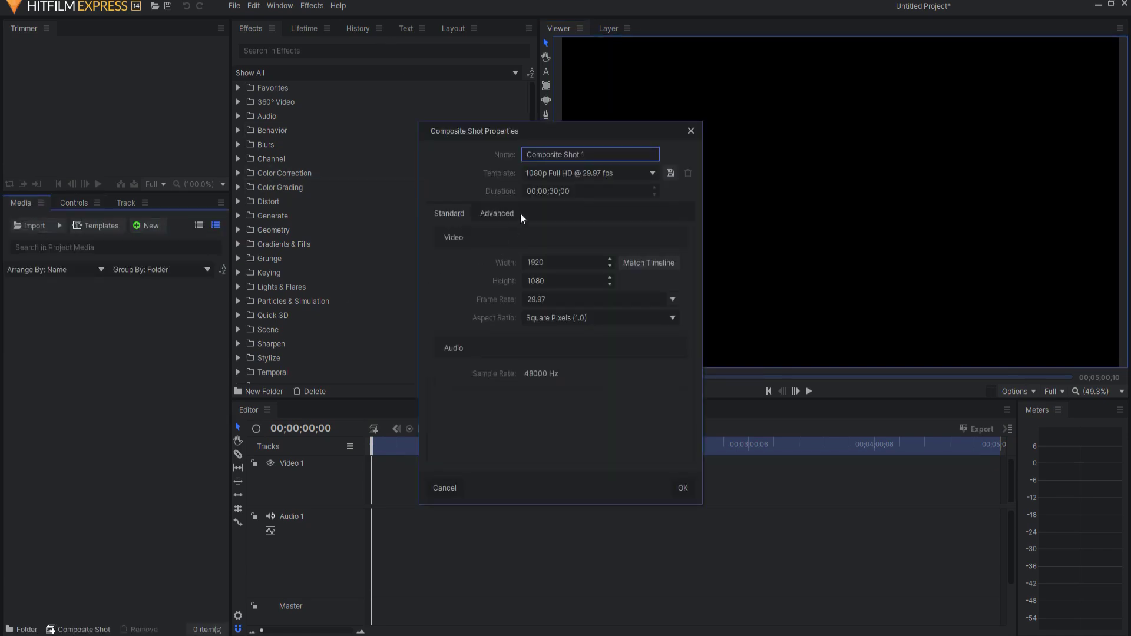
double_click(553, 191)
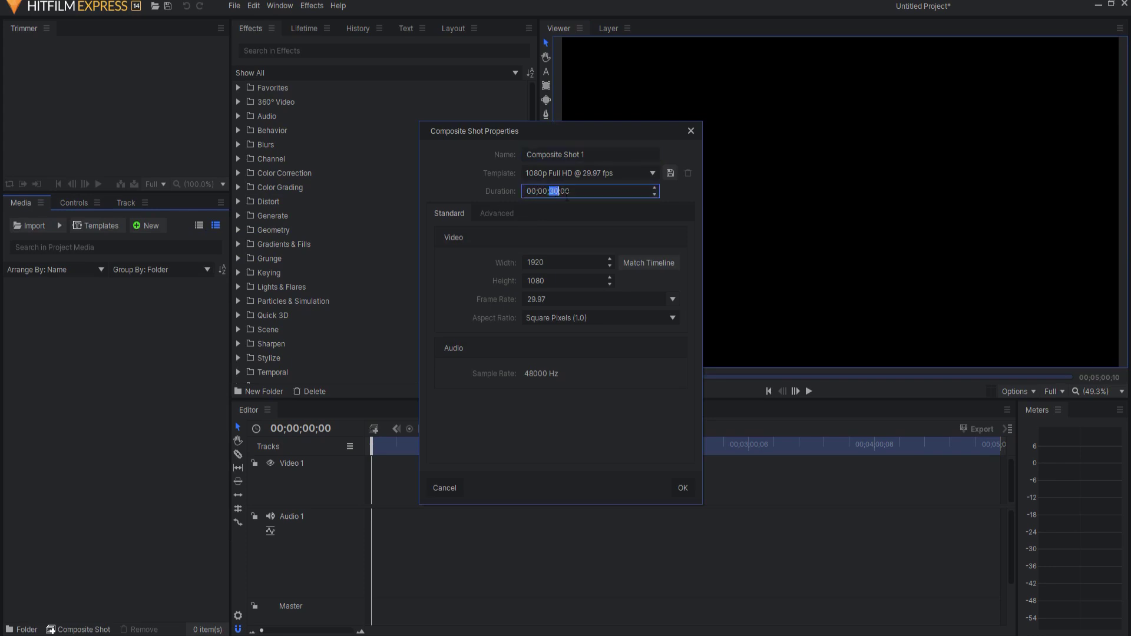
text(4)
click(601, 151)
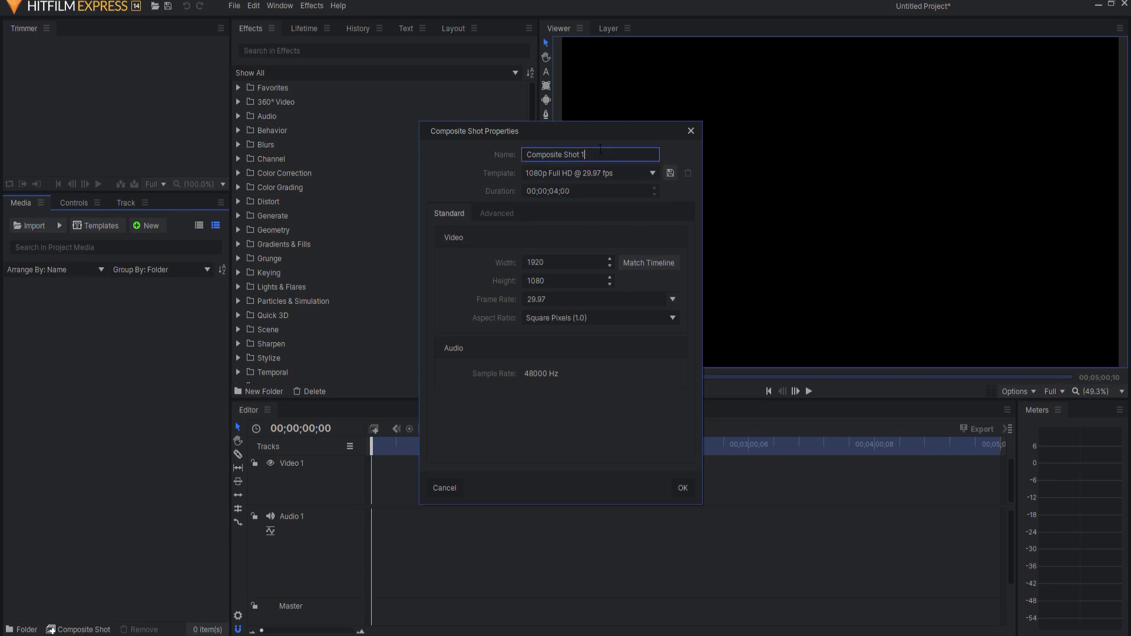
drag(591, 156, 536, 154)
text(Final)
click(683, 488)
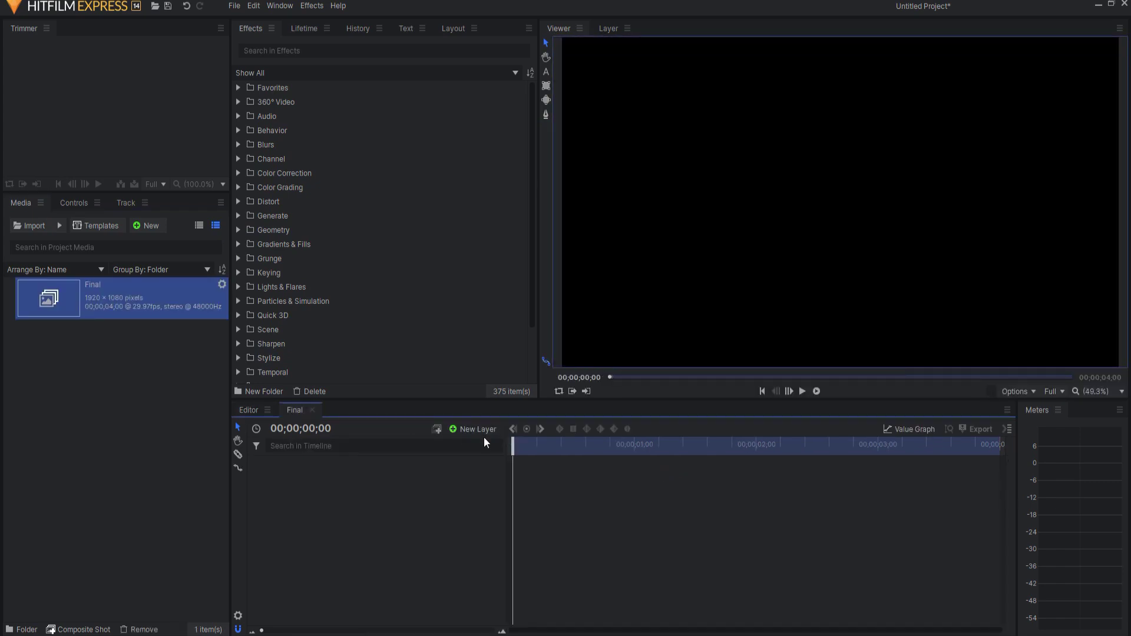
Step: Add a text layer reading SLICE and set its font size to 287
click(476, 428)
click(473, 452)
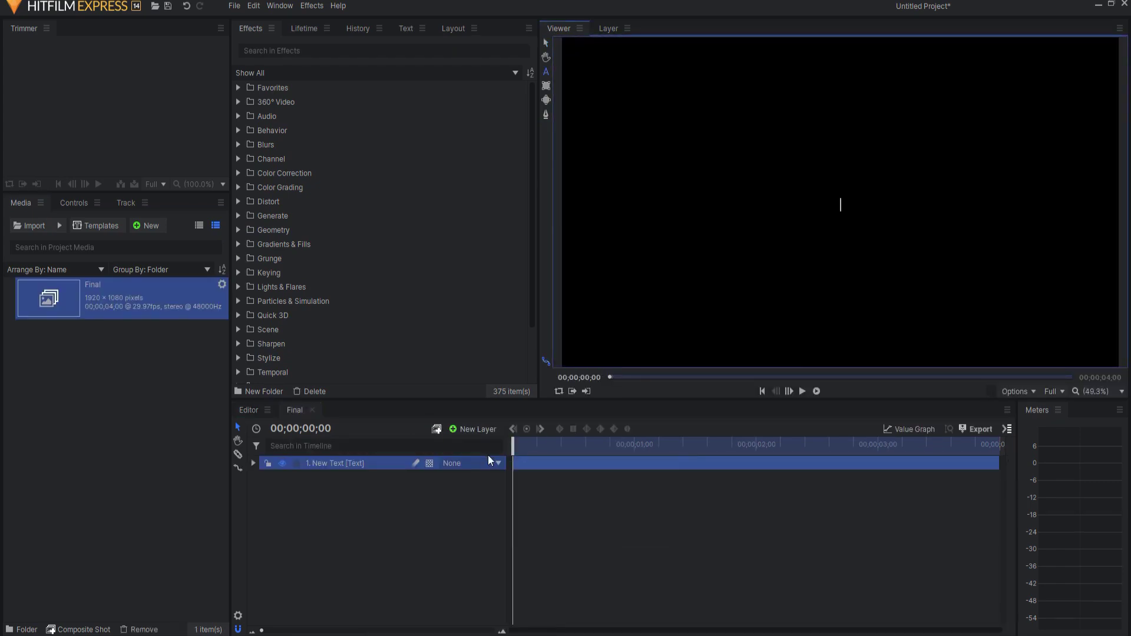
text(SLICE)
click(545, 43)
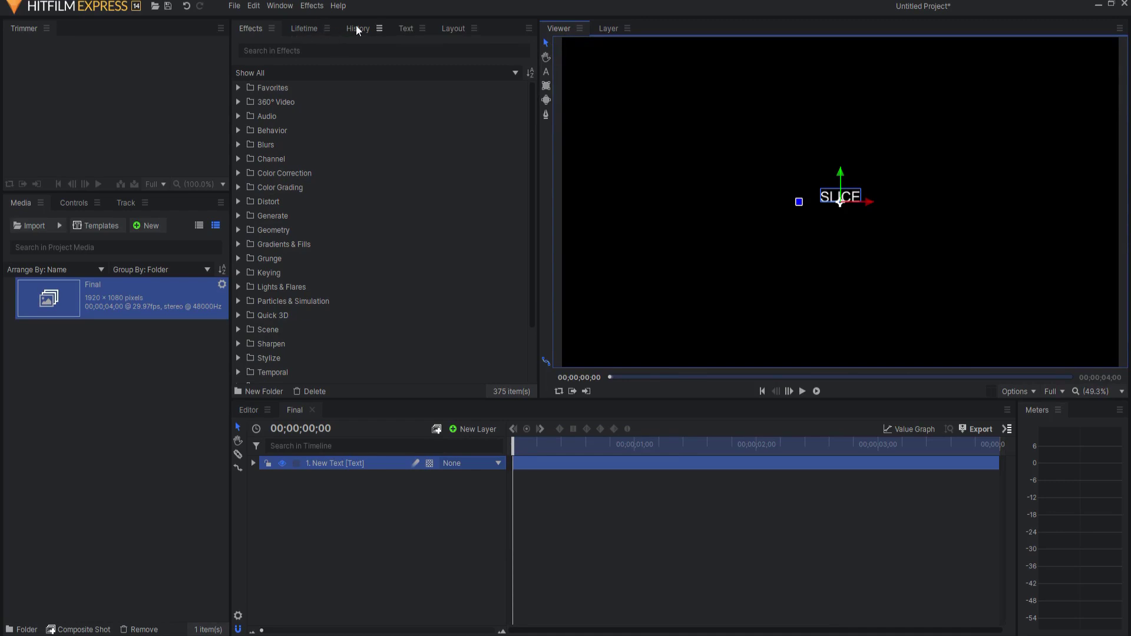
click(406, 29)
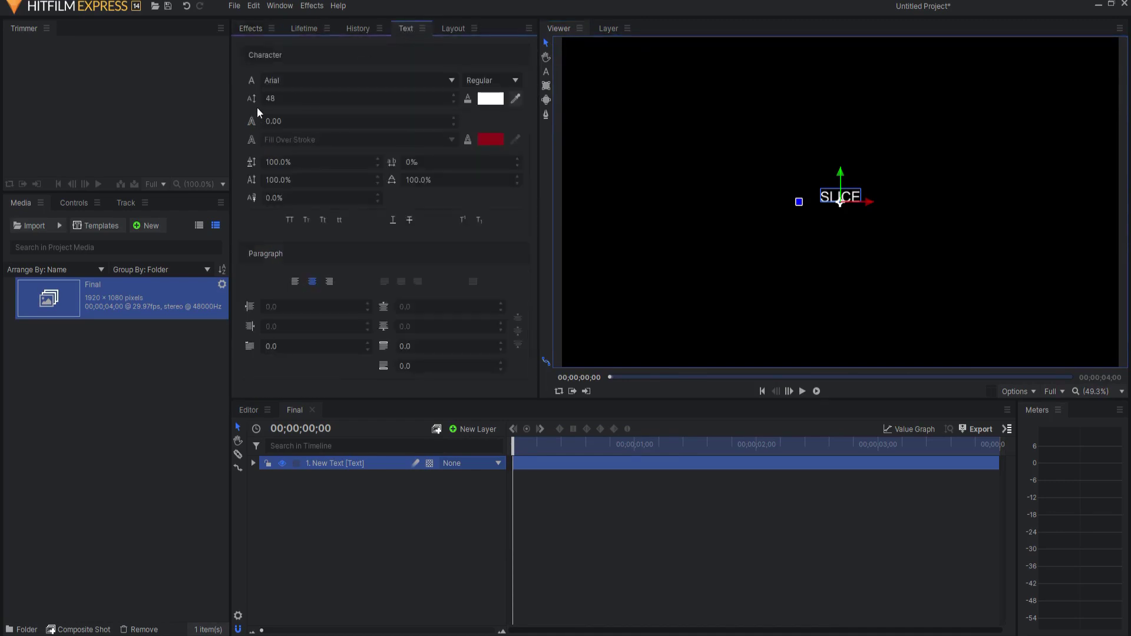
click(277, 98)
drag(277, 98, 840, 214)
Step: Turn the SLICE text layer into a composite shot named Graphic
right_click(326, 465)
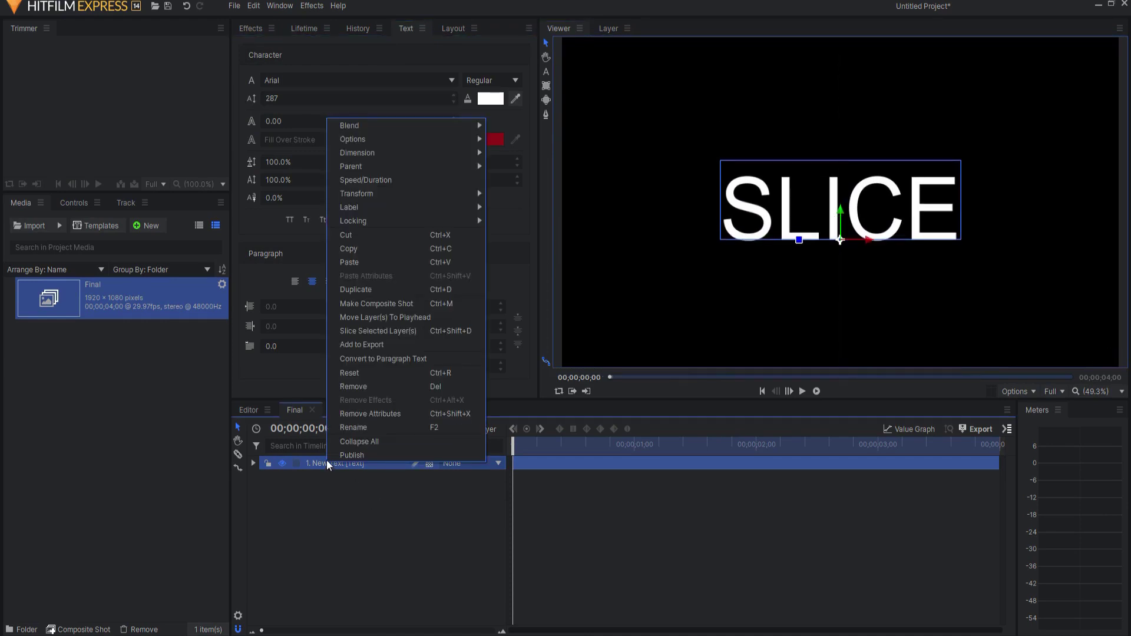
click(368, 304)
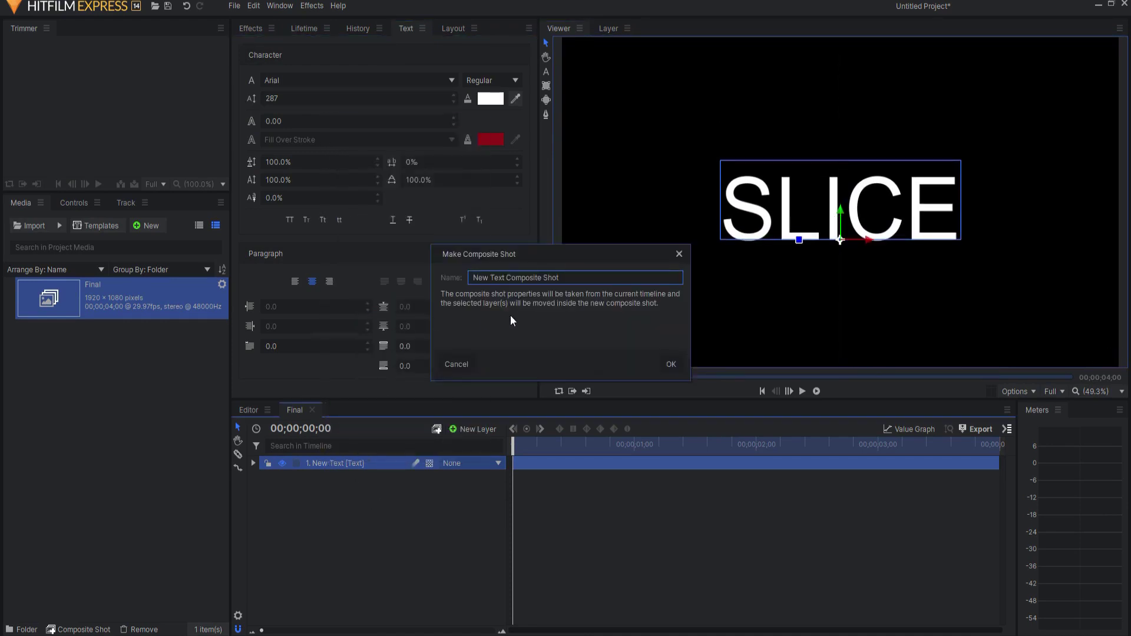
drag(574, 278, 438, 275)
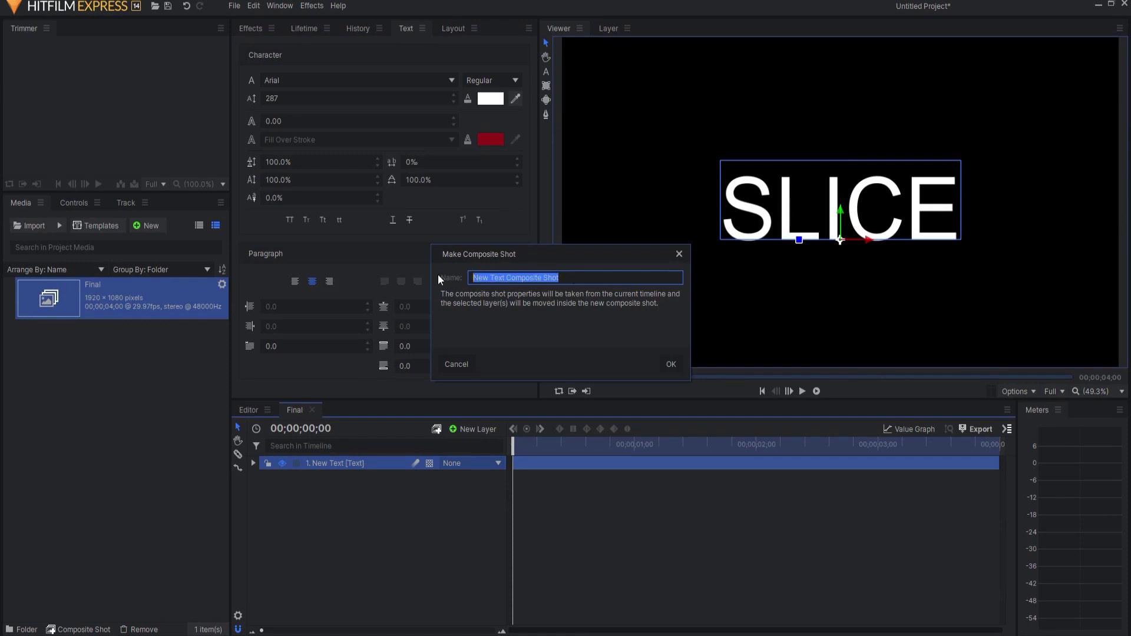
text(Gra)
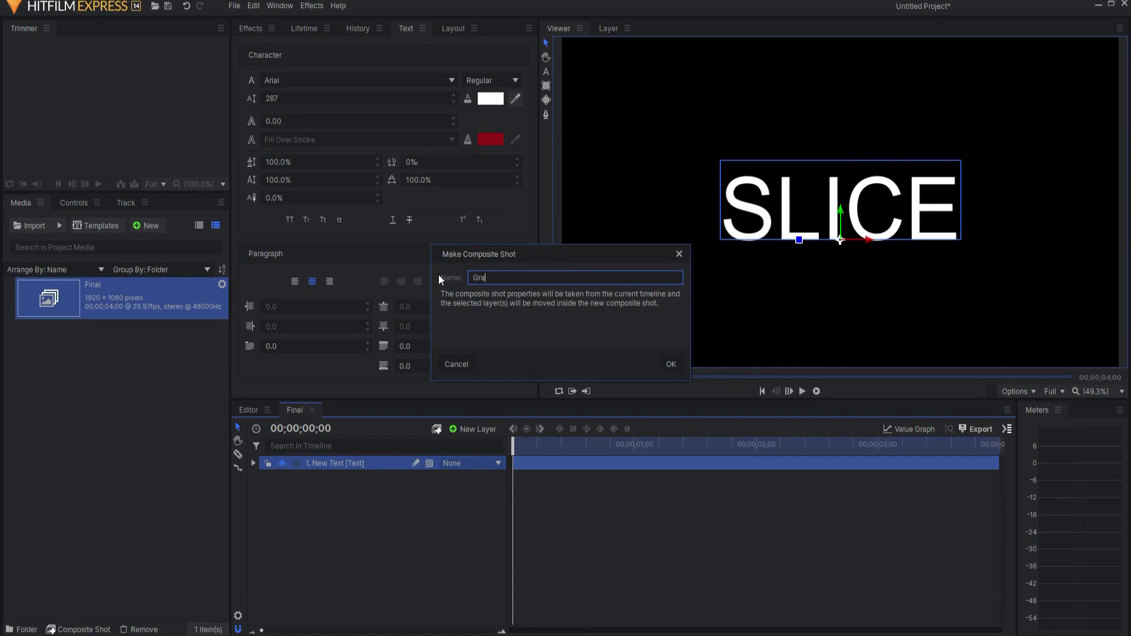
text(phic)
click(674, 364)
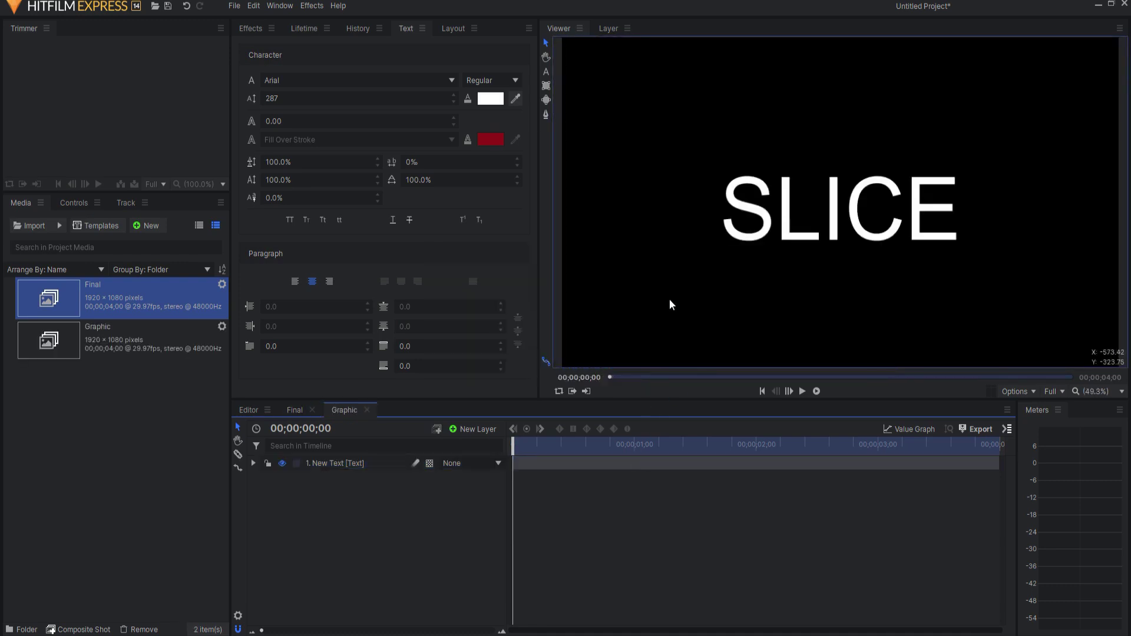
Step: Show transparency as a checkerboard in both the Graphic and Final viewers
click(1013, 391)
click(1010, 446)
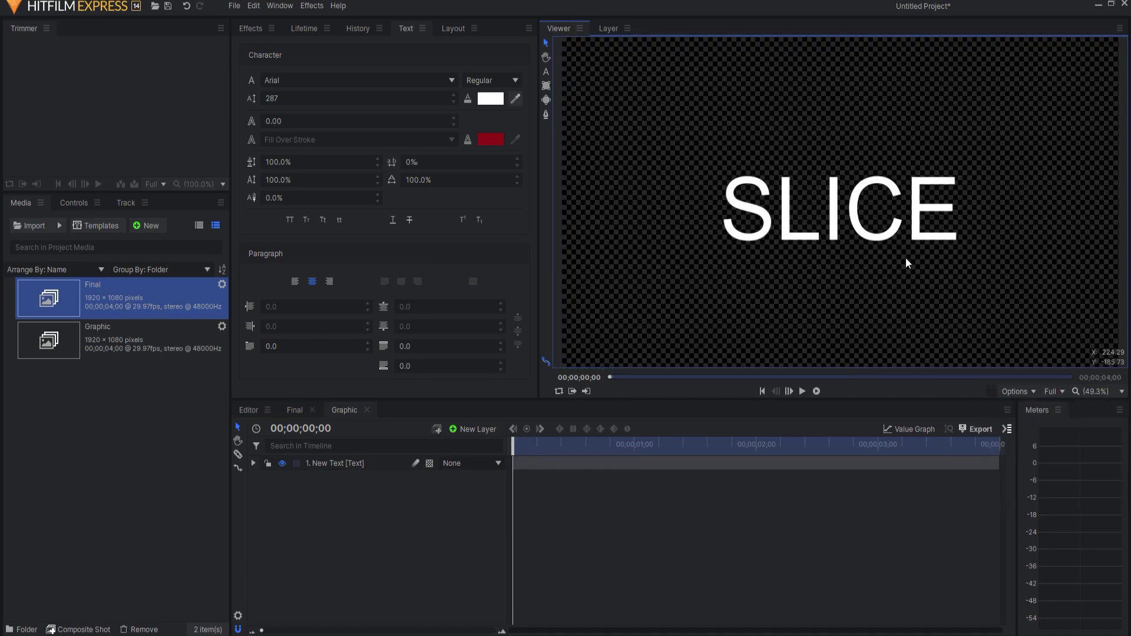
click(292, 409)
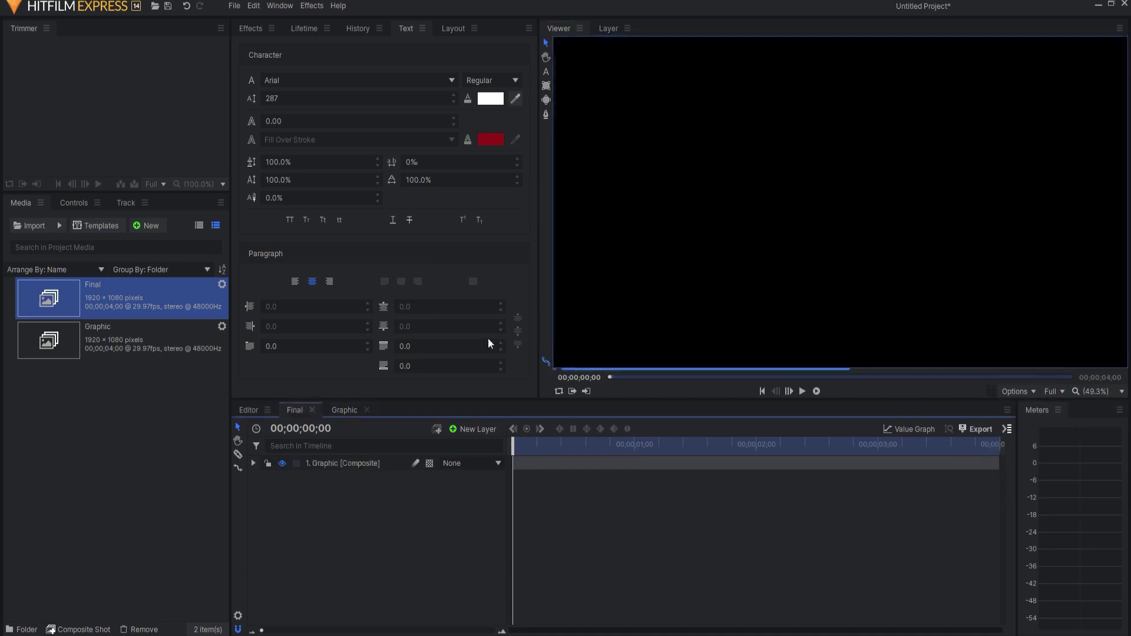
click(1011, 391)
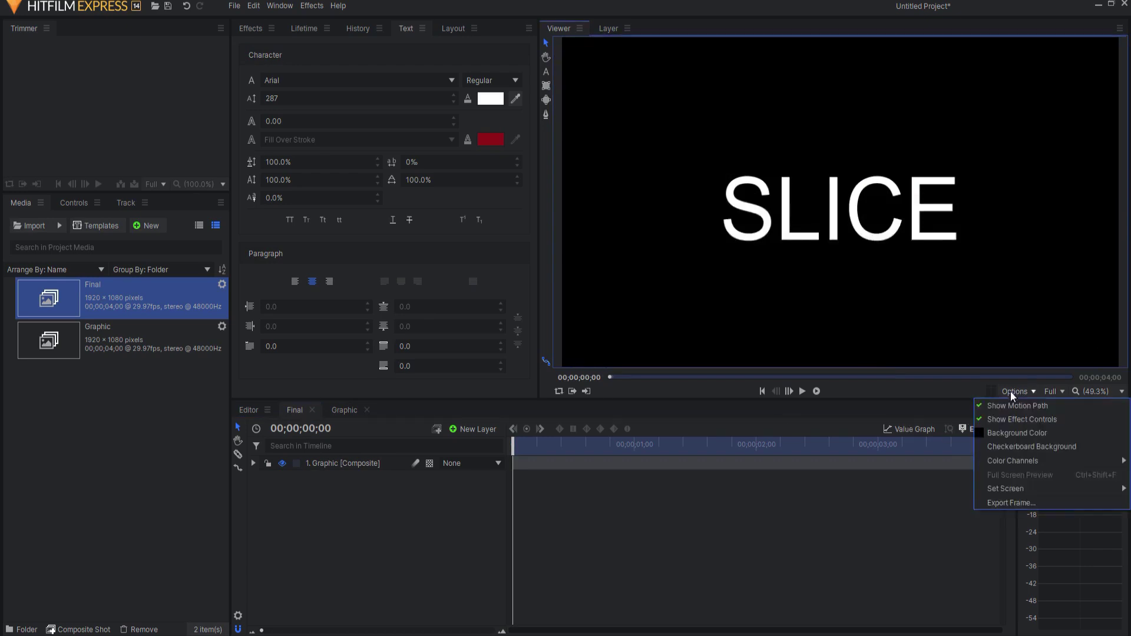
click(1008, 445)
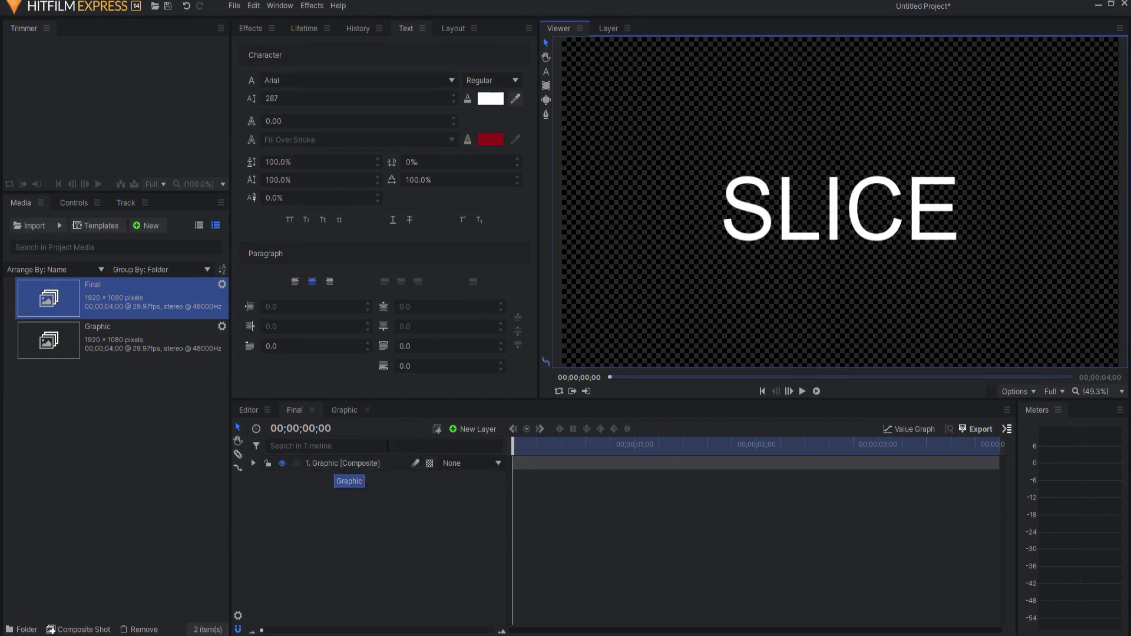
click(472, 429)
Step: Add a black plane layer and set its anchor point Y to -540
click(470, 444)
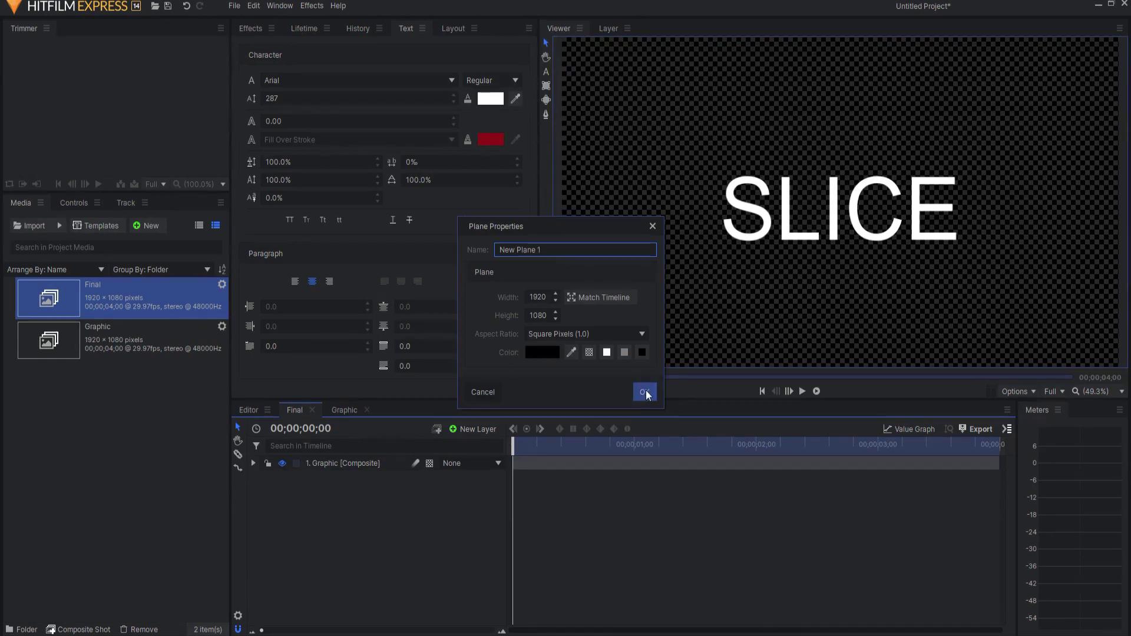
click(645, 392)
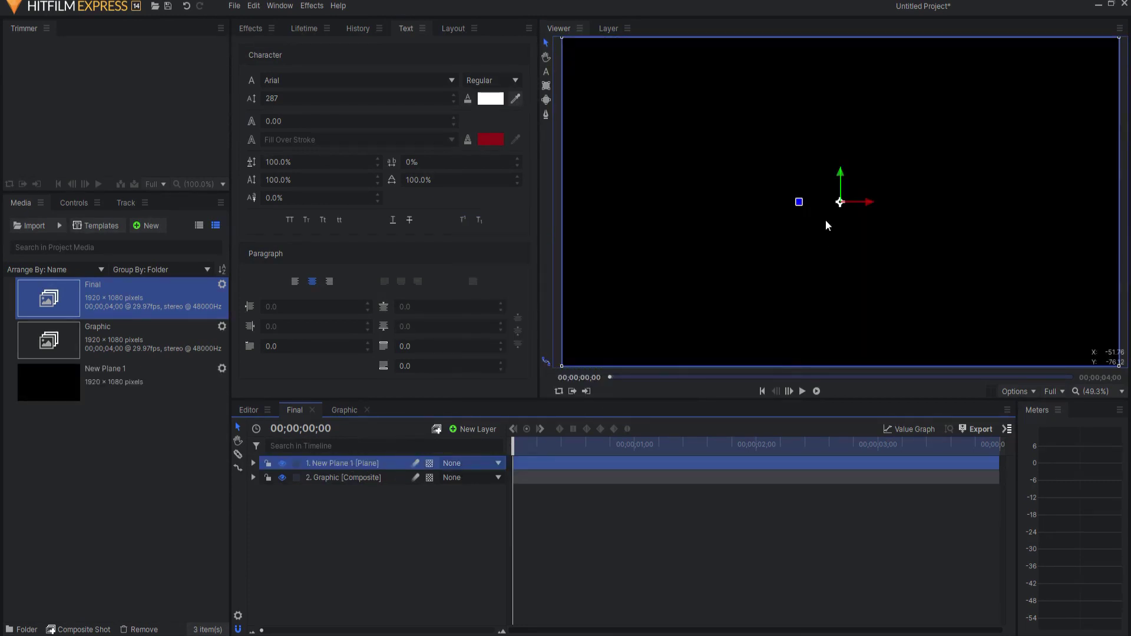
click(253, 463)
click(265, 505)
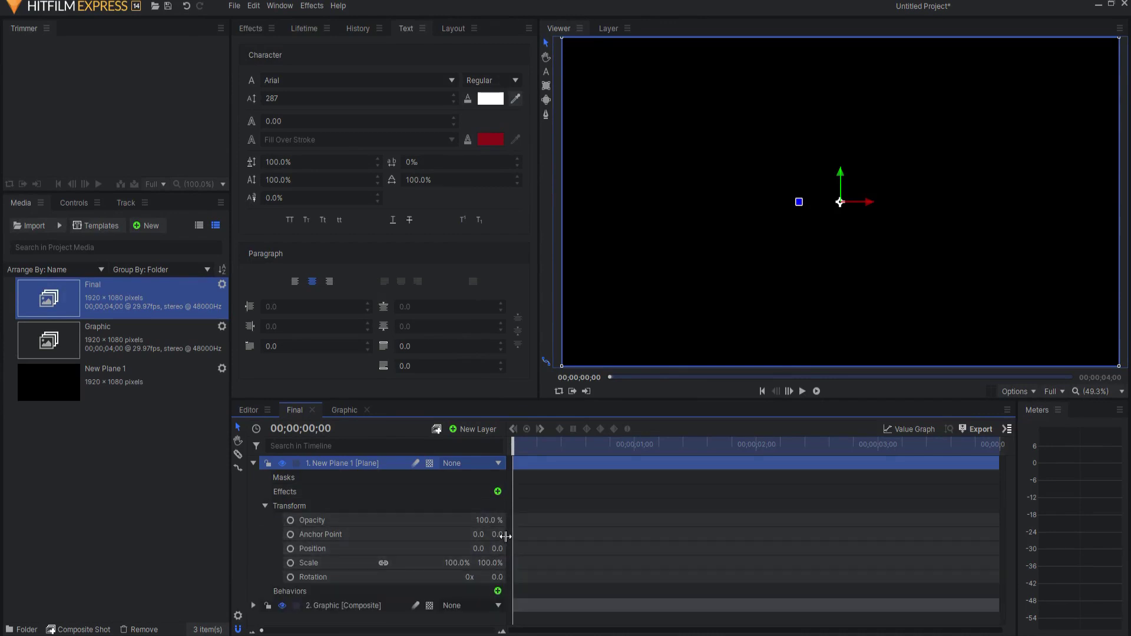
drag(498, 534, 439, 534)
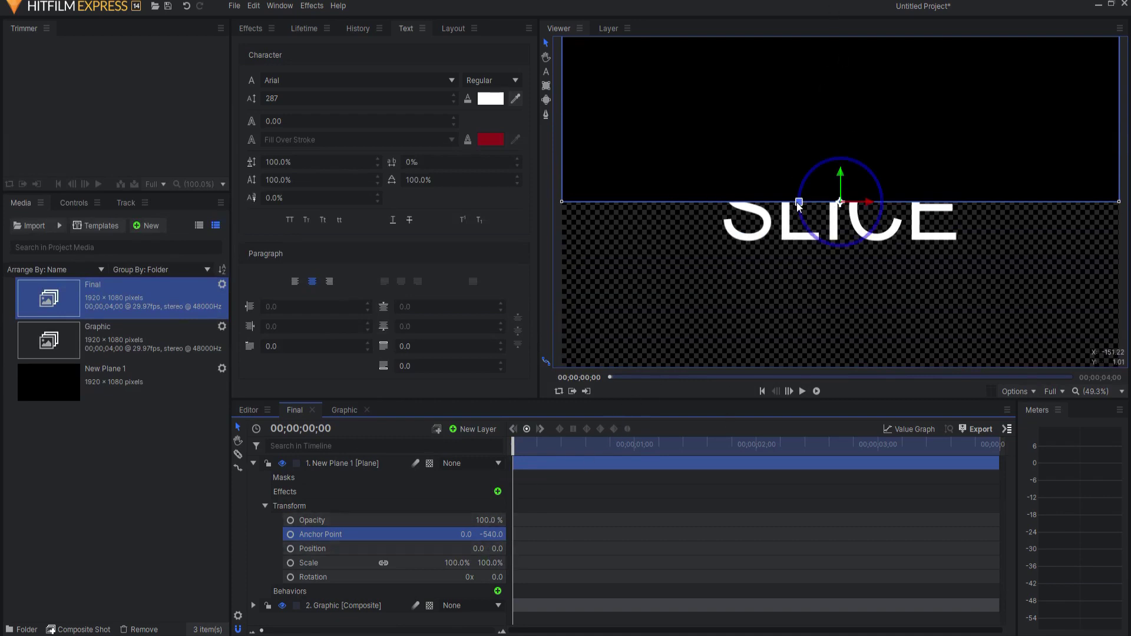
Step: Rotate the plane to about -45° and scale it to 254% across SLICE
drag(796, 204, 813, 238)
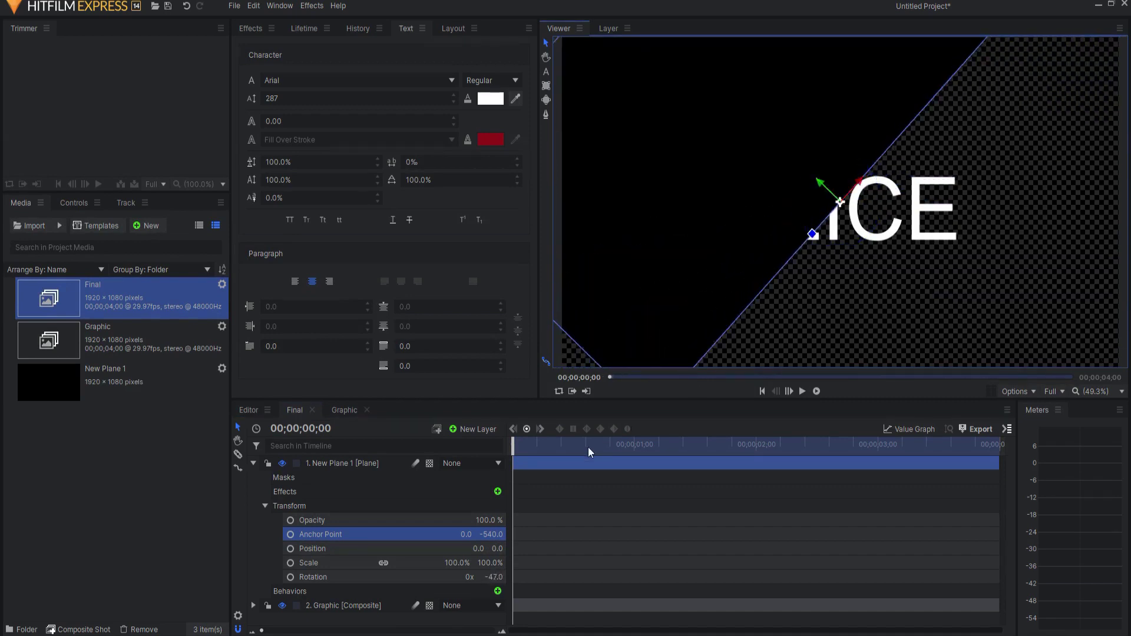
drag(458, 563, 520, 559)
scroll(781, 277, down, 2)
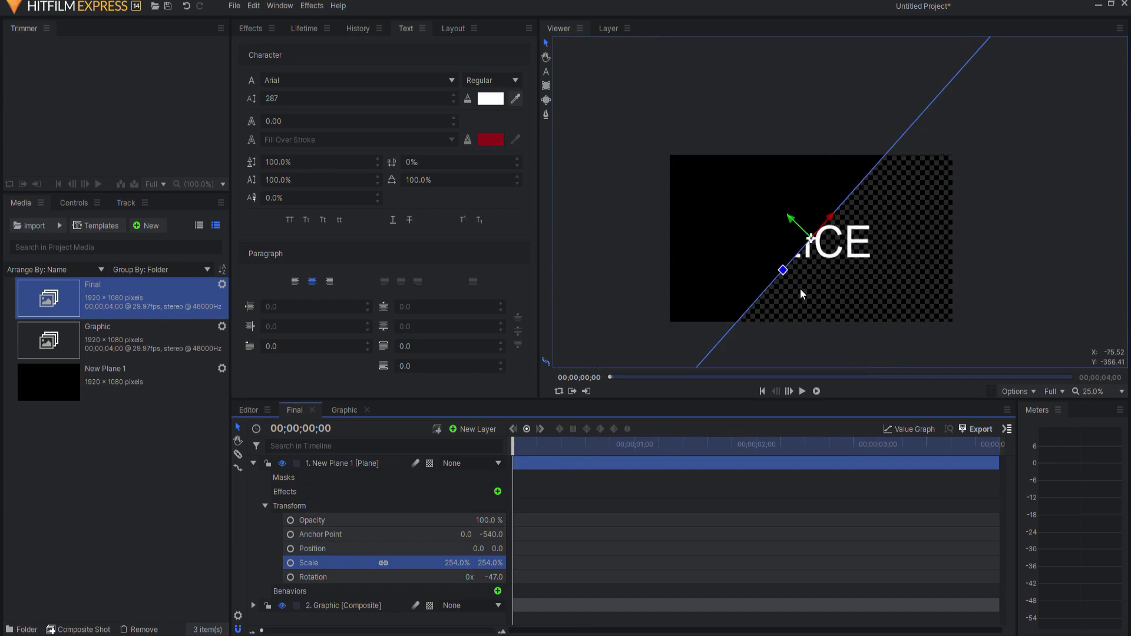
scroll(795, 278, up, 2)
scroll(796, 250, down, 1)
mouse_move(798, 244)
mouse_down()
mouse_move(848, 239)
mouse_move(786, 241)
mouse_up()
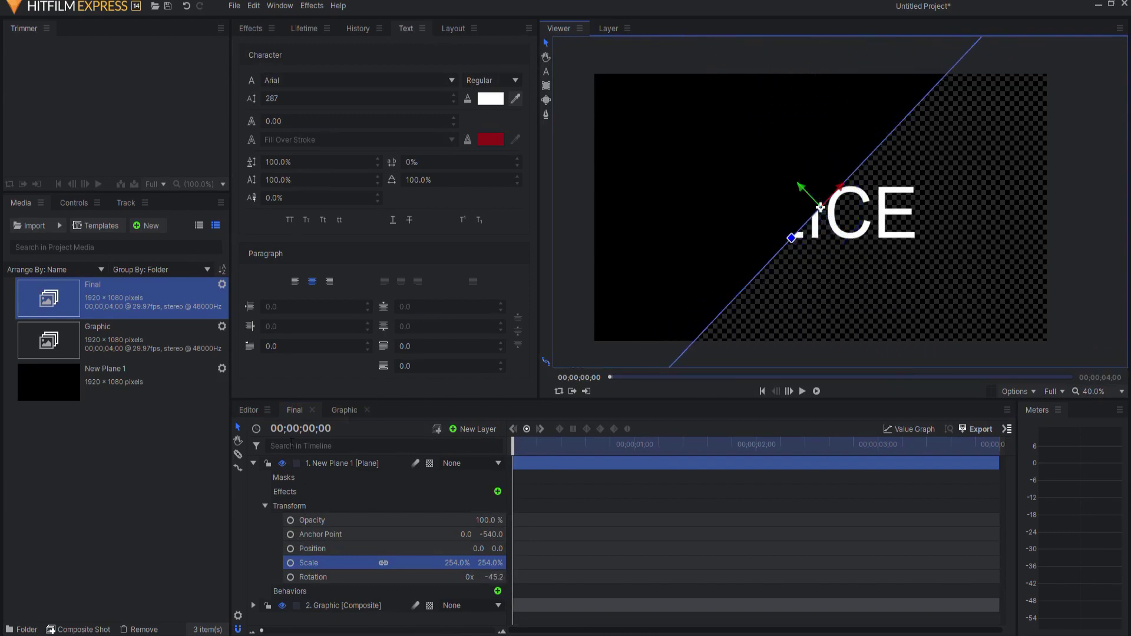
Step: Rename the plane layer to Left Slice
click(254, 463)
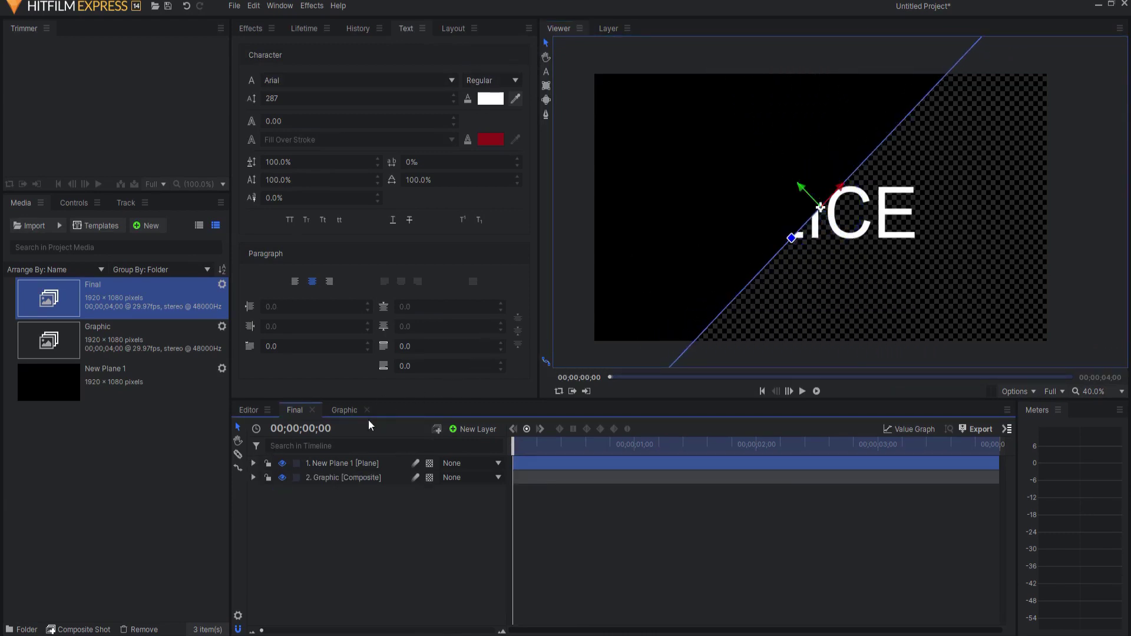
click(333, 463)
double_click(334, 464)
text(L)
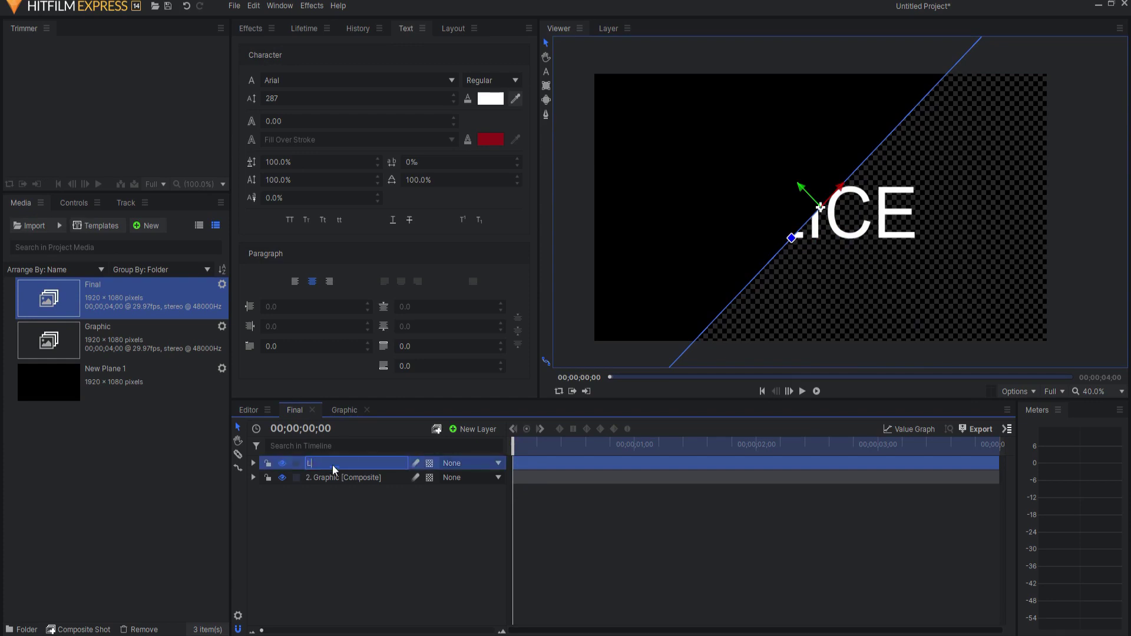
text(eft Slice)
key(Return)
Step: Make Left Slice a composite shot using Current Timeline and Move with Layer, named Left Slice
right_click(332, 465)
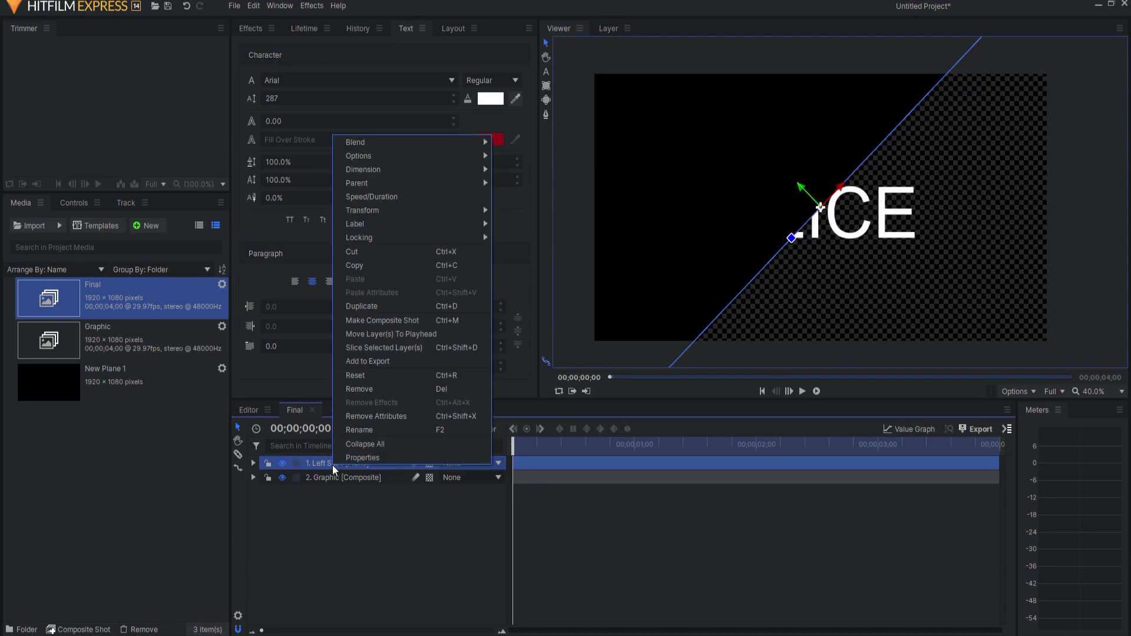
click(389, 320)
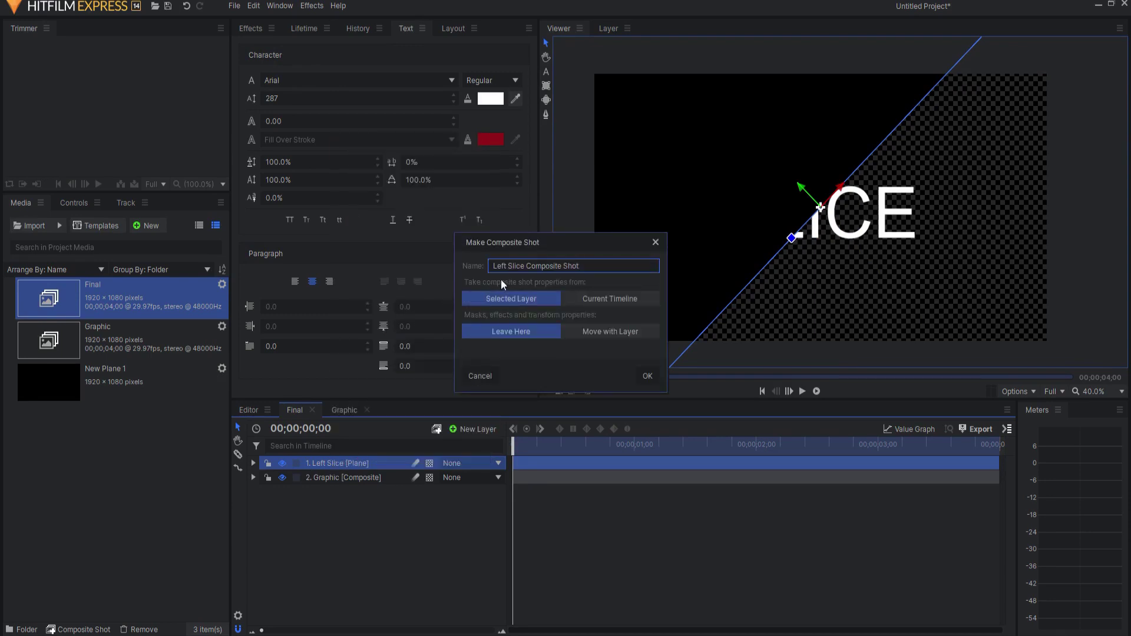
click(609, 299)
click(608, 331)
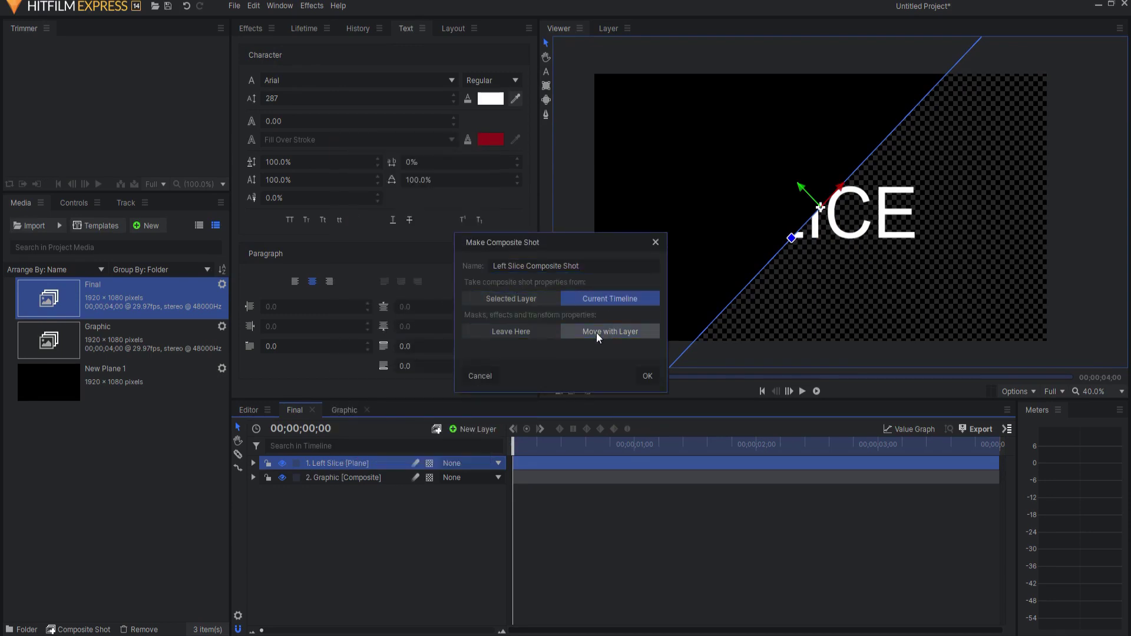
drag(581, 266, 527, 269)
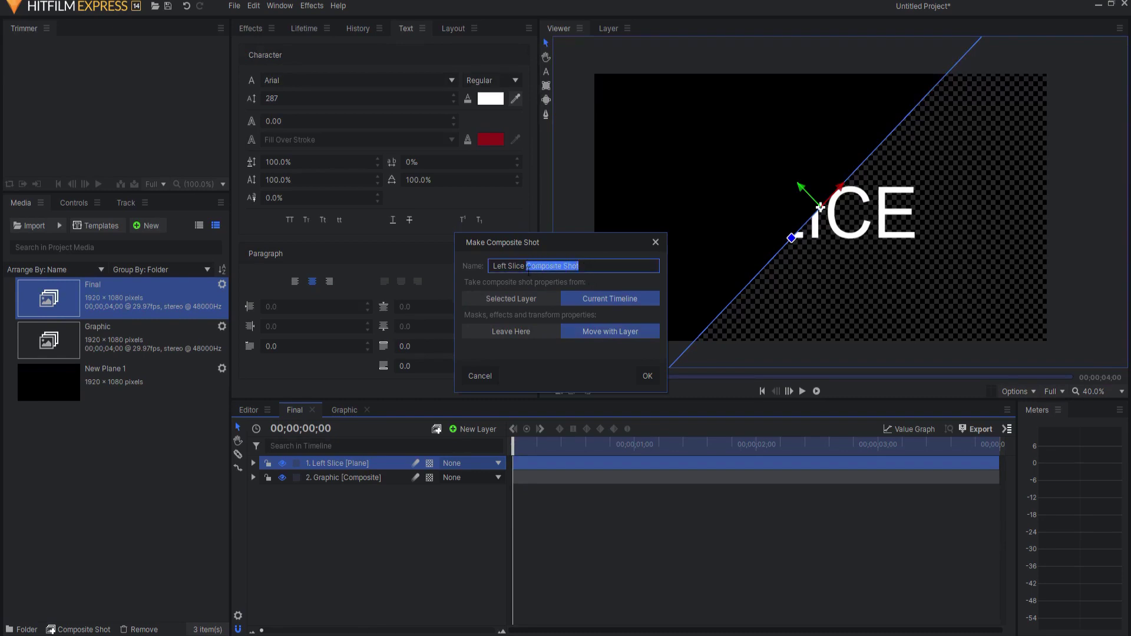
key(BackSpace)
click(648, 376)
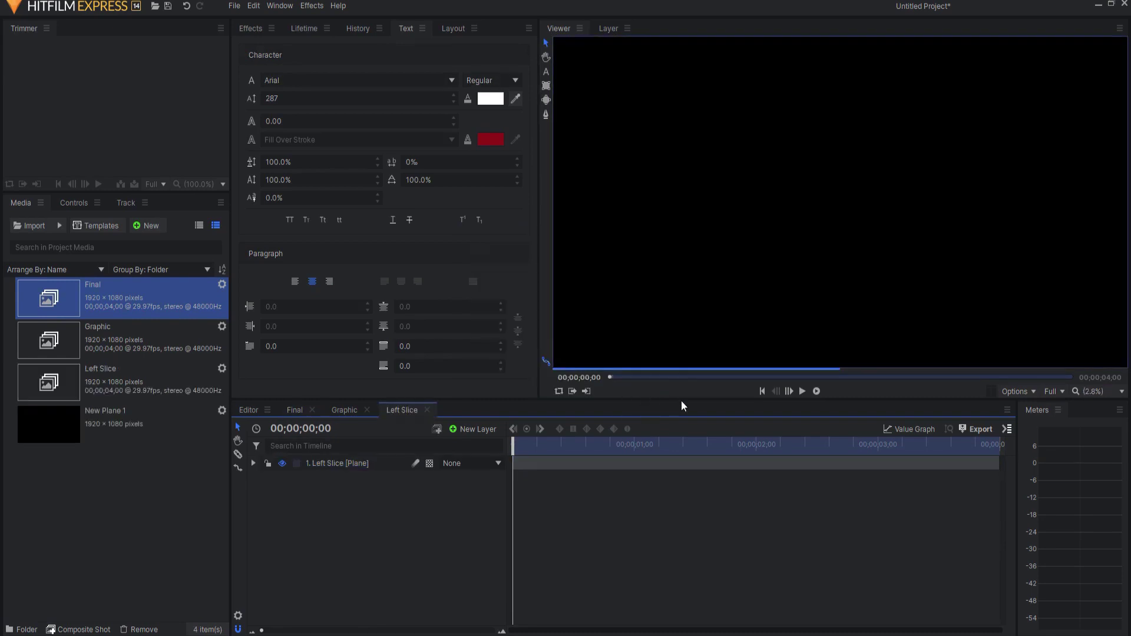
Step: Create a composite shot named Right Slice containing the Left Slice shot
click(84, 630)
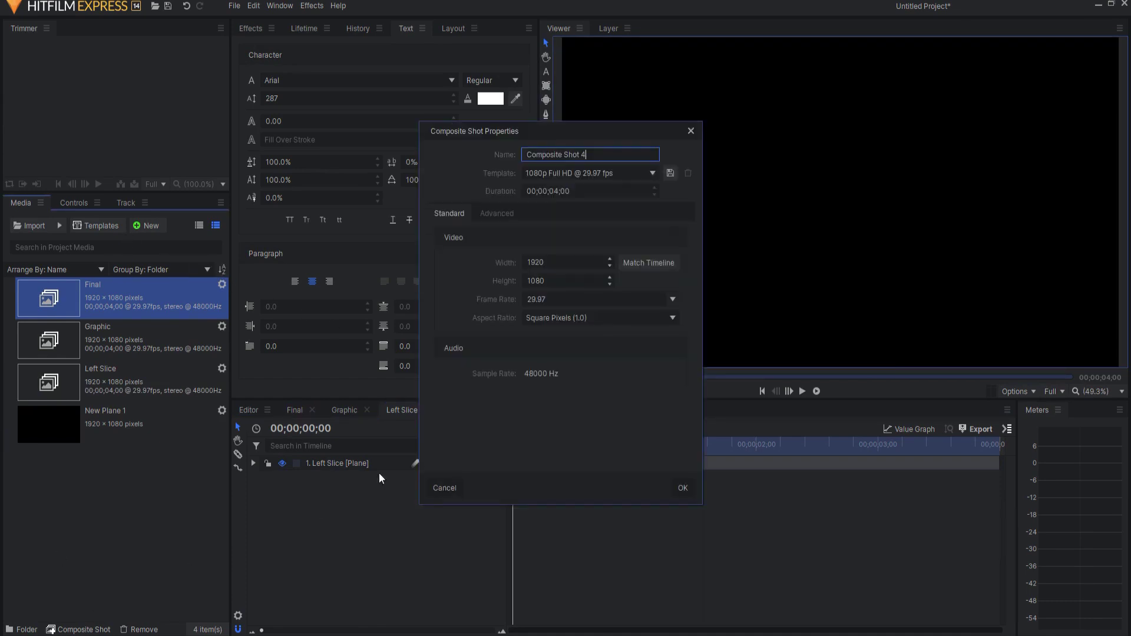
key(ctrl+a)
text(Right Slice)
click(683, 488)
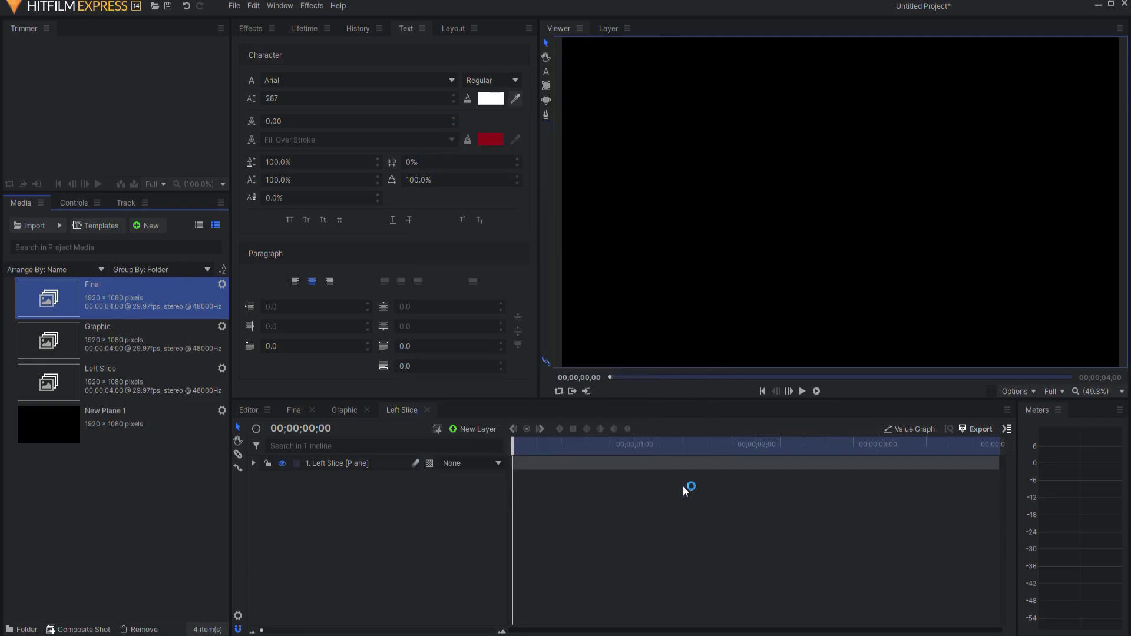
drag(91, 377, 562, 522)
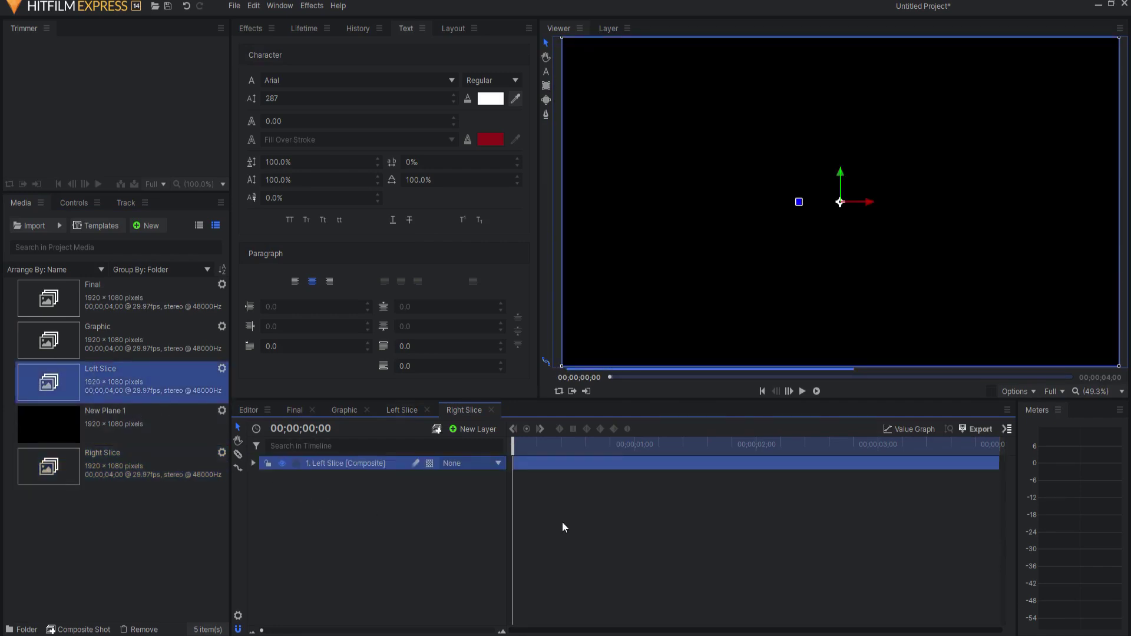
Step: Show the checkerboard background and apply Invert Alpha to the Left Slice layer
click(1014, 392)
click(1013, 451)
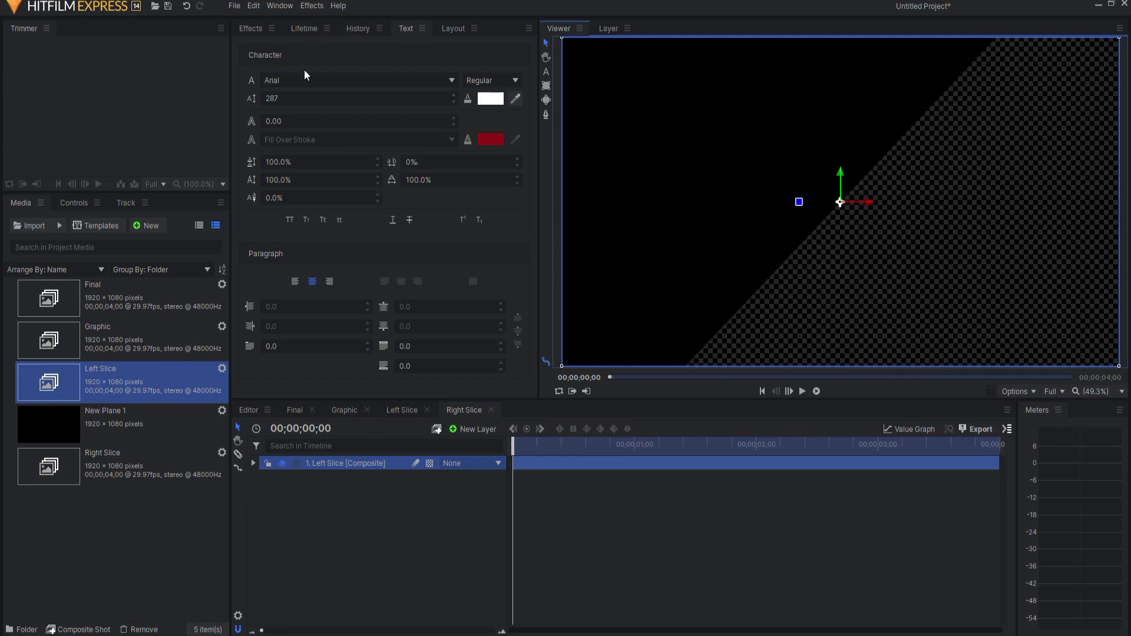
click(253, 464)
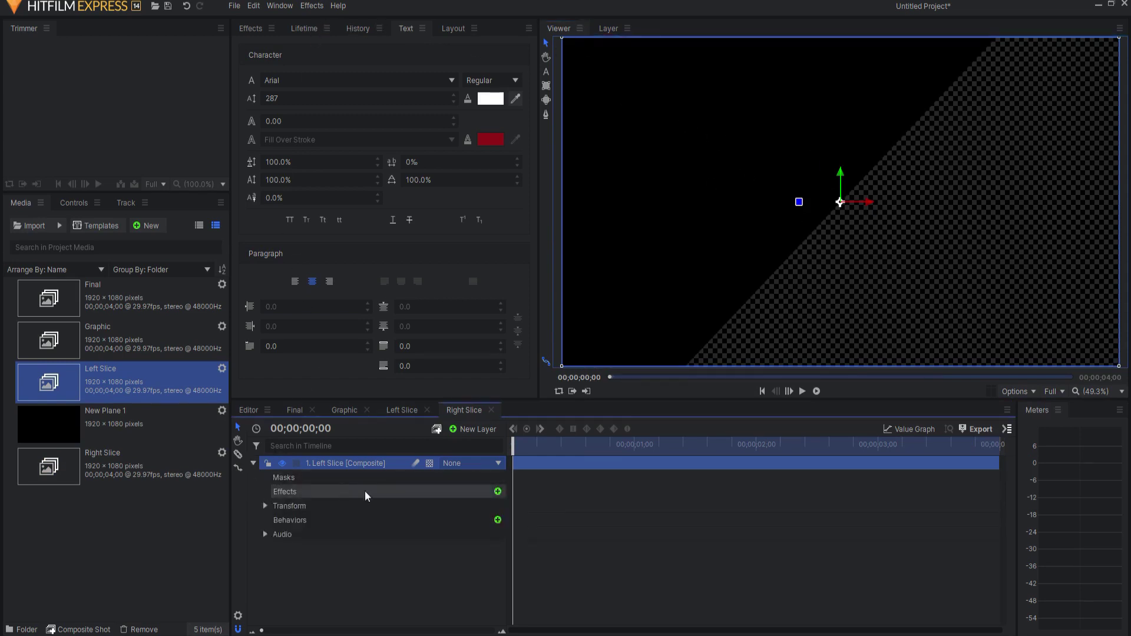
click(498, 493)
text(inve)
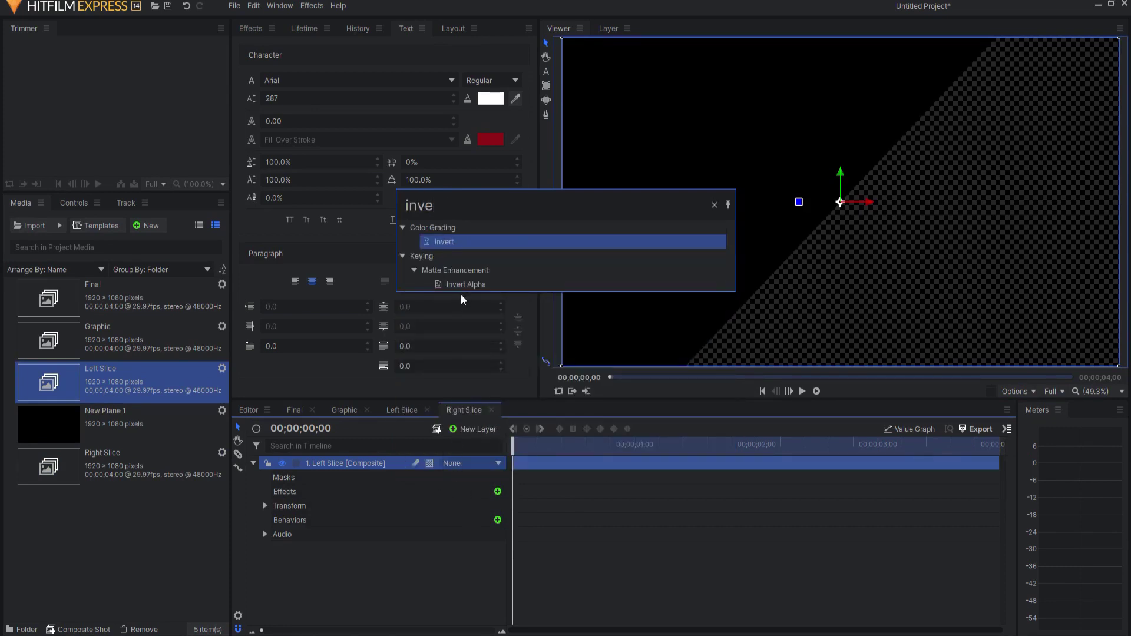
double_click(465, 286)
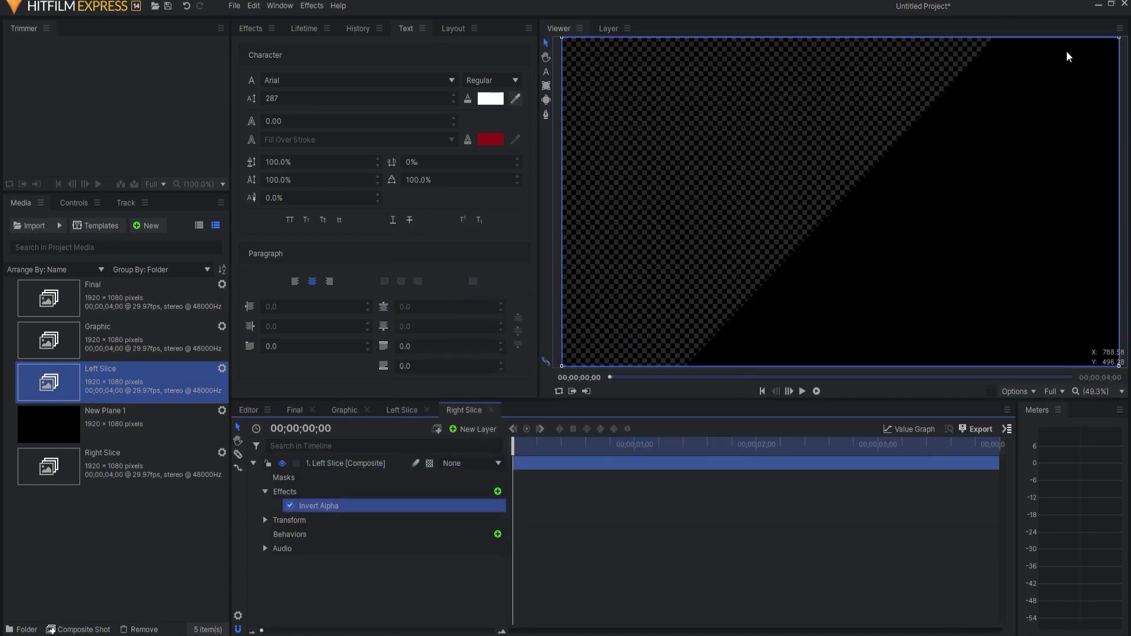
click(405, 411)
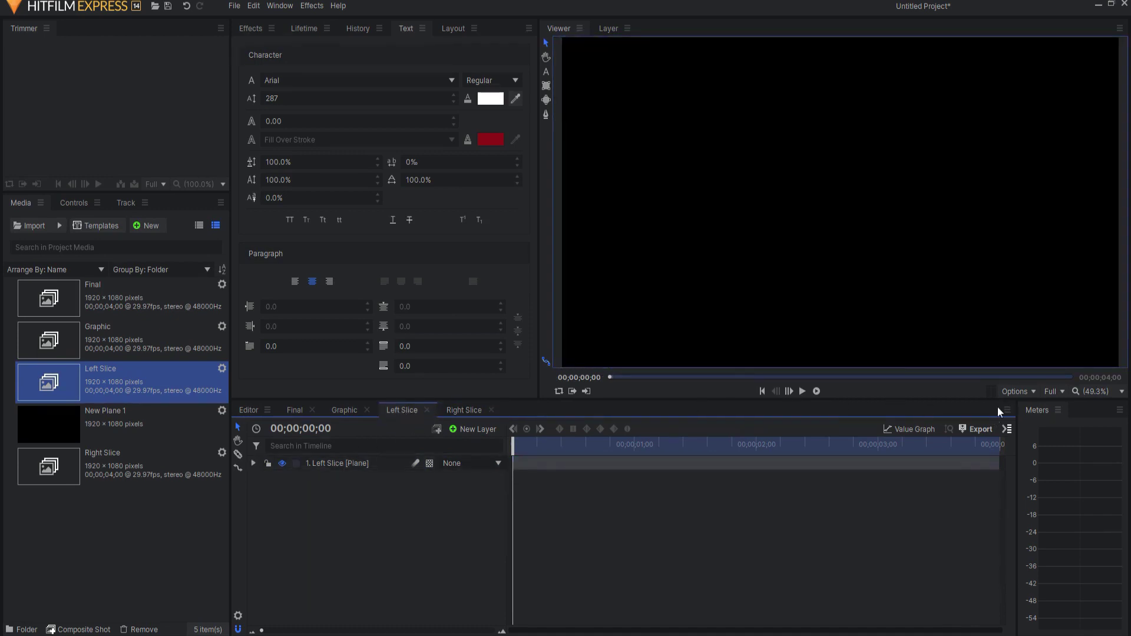
Step: Rotate the Left Slice plane to a shallower diagonal, with checkerboard transparency enabled
click(1024, 390)
click(1021, 448)
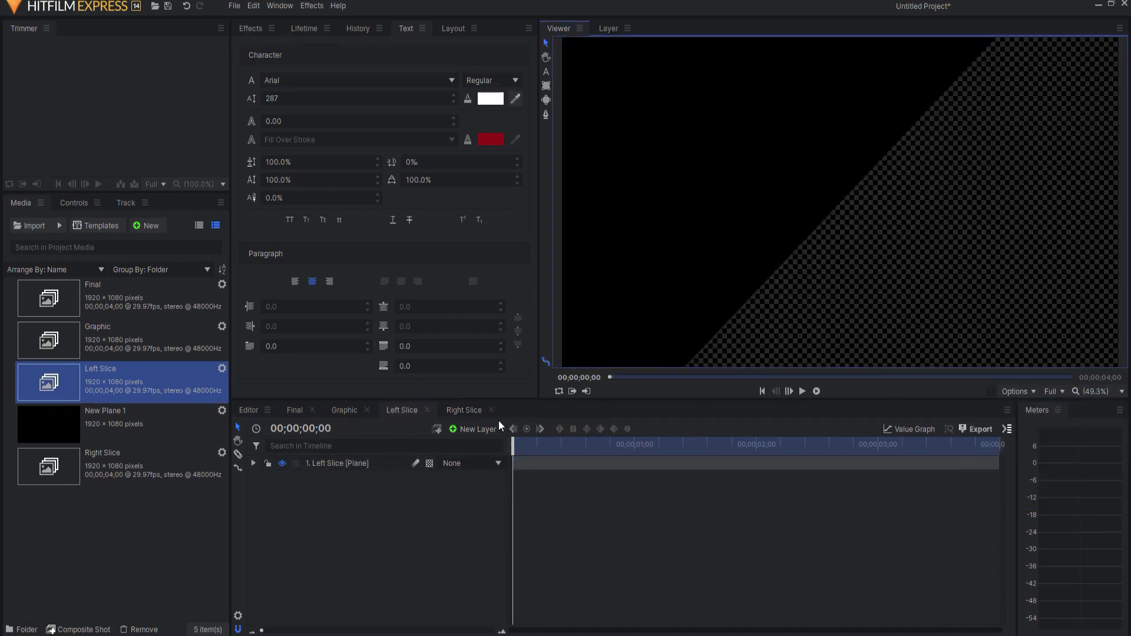
click(307, 465)
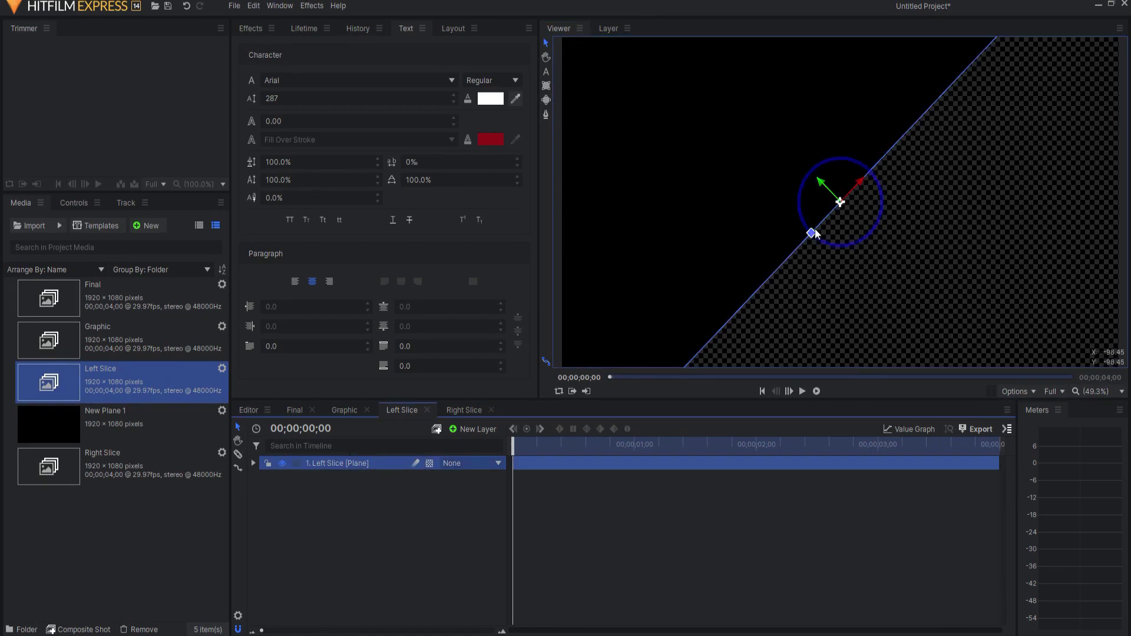
drag(815, 234, 793, 227)
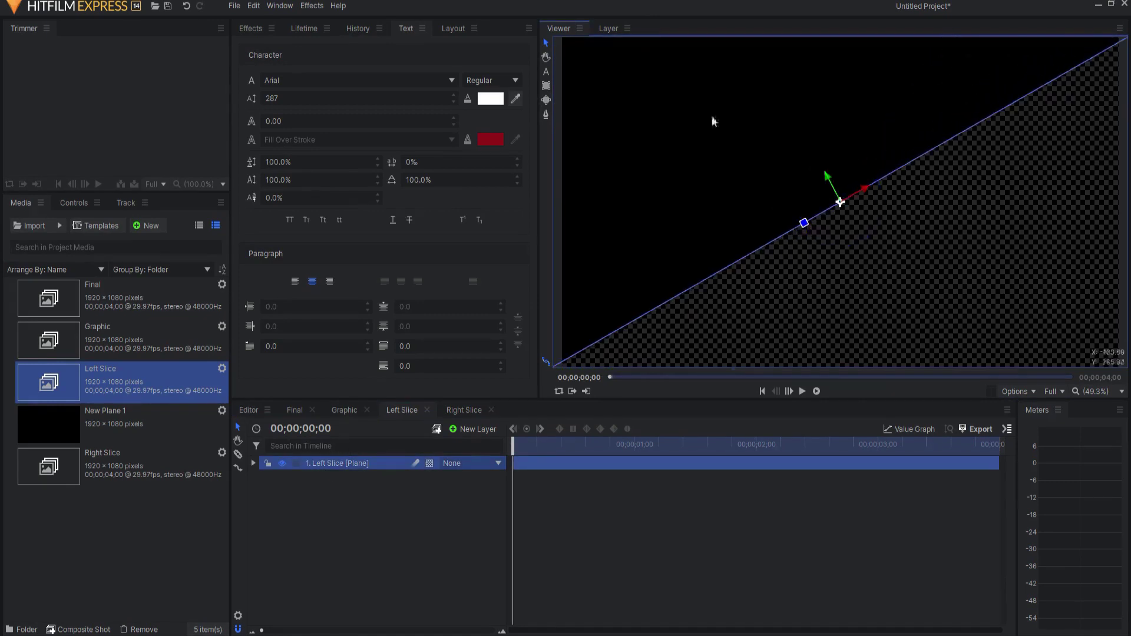
click(465, 411)
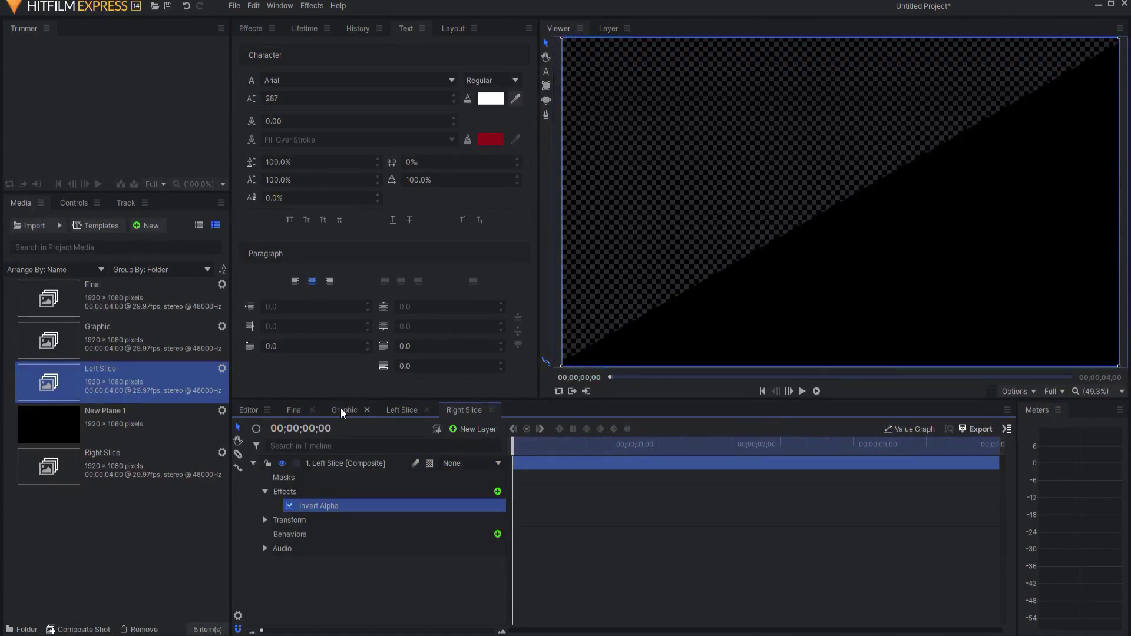
click(290, 409)
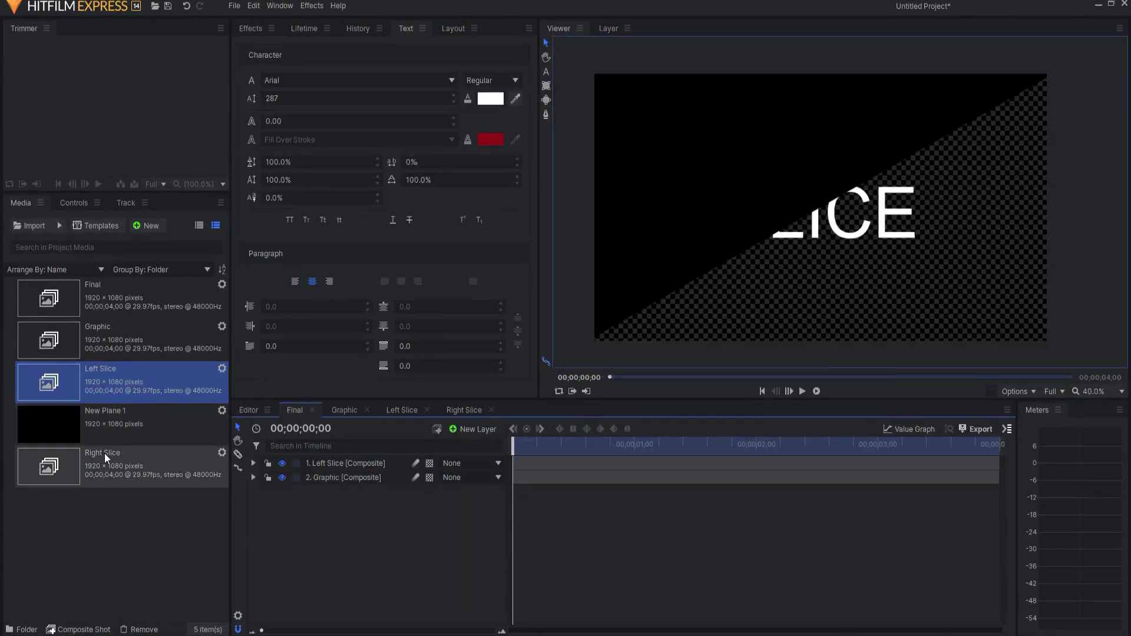
Step: Add Right Slice to Final, hide both slice layers, and move Left Slice below Graphic
drag(104, 453, 313, 521)
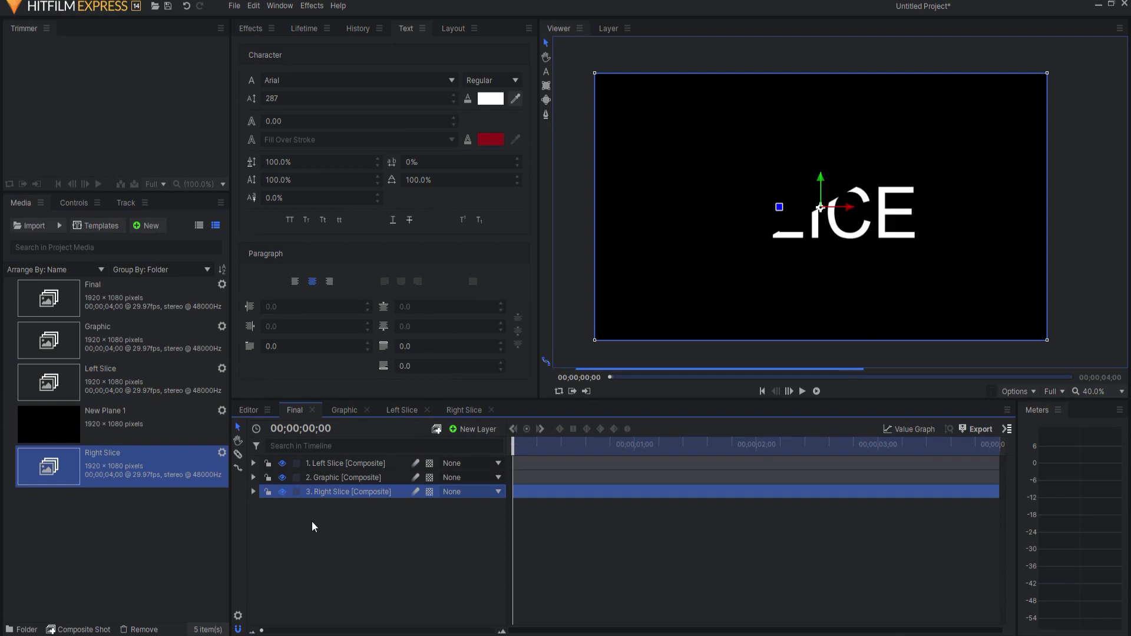
click(282, 492)
click(282, 478)
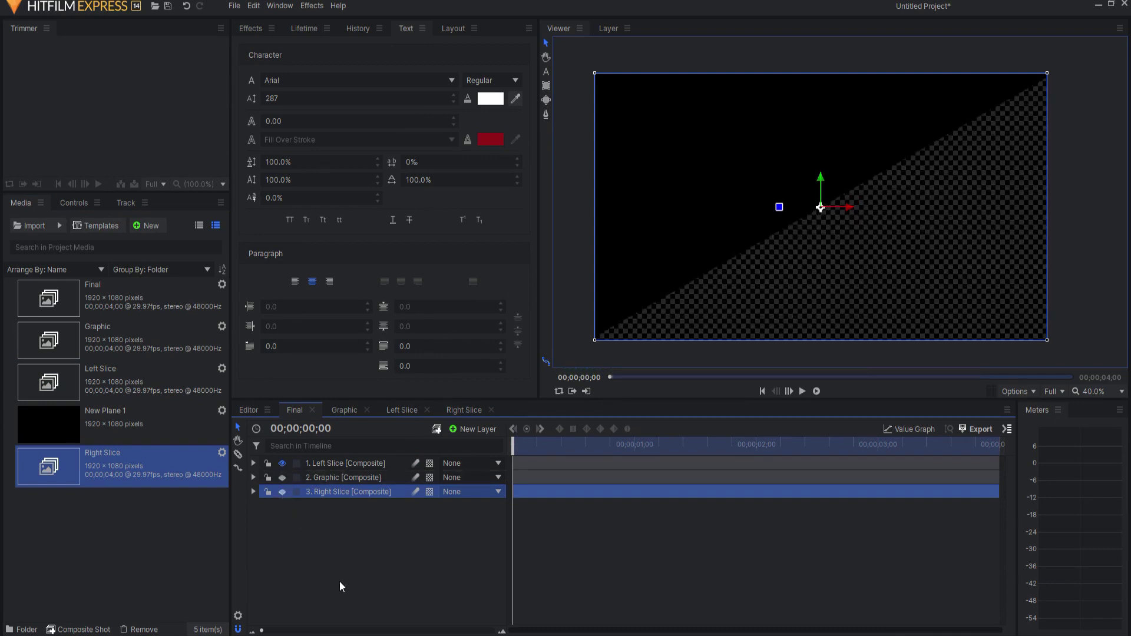
click(283, 478)
click(282, 467)
drag(323, 463, 324, 483)
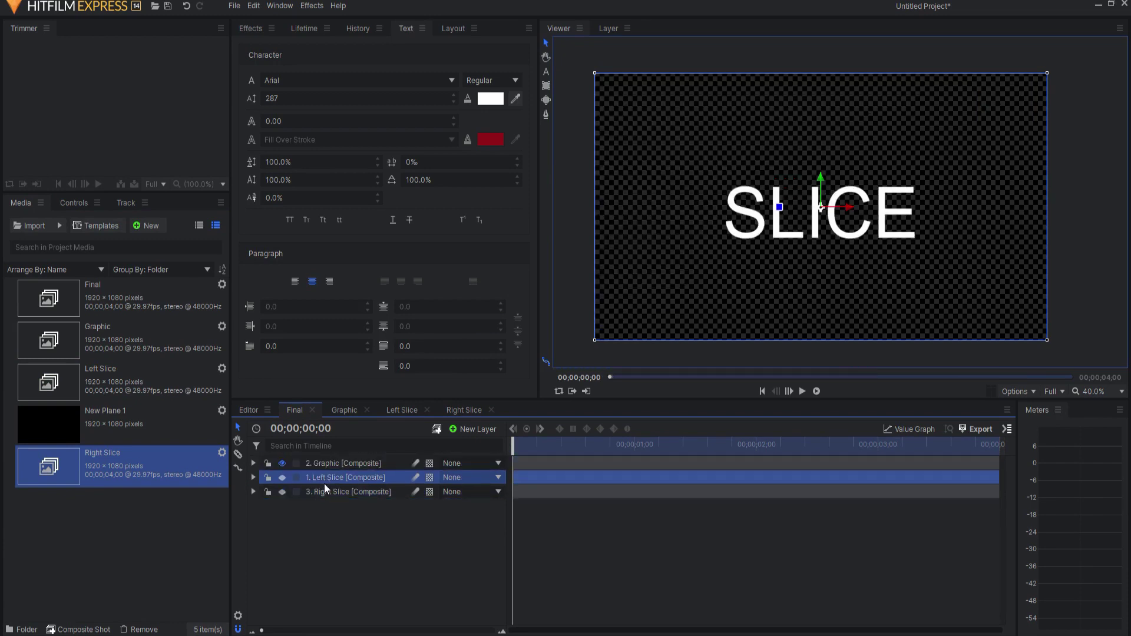
click(322, 465)
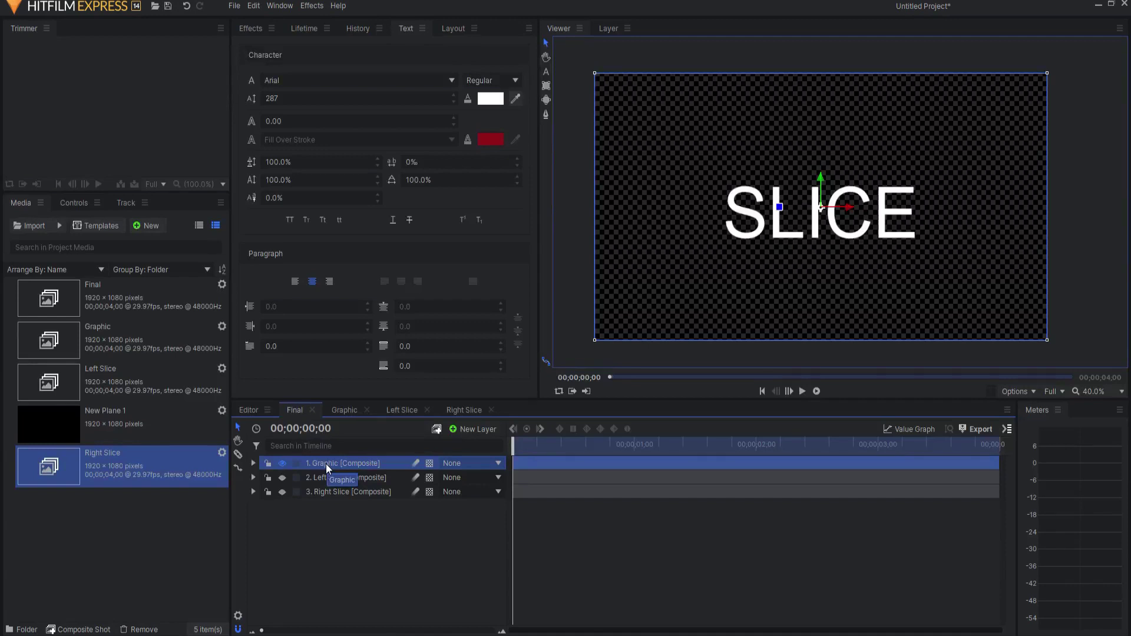
Step: Rename the Graphic layer to Left and add a Set Matte effect to it
double_click(326, 464)
key(Return)
click(254, 464)
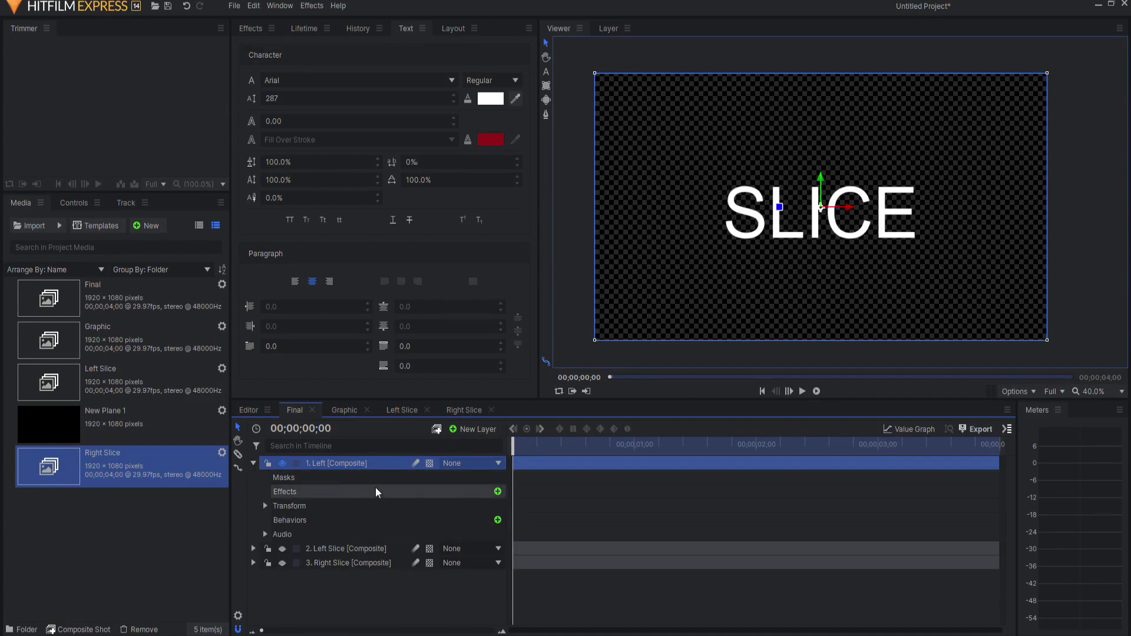
click(499, 492)
text(matt)
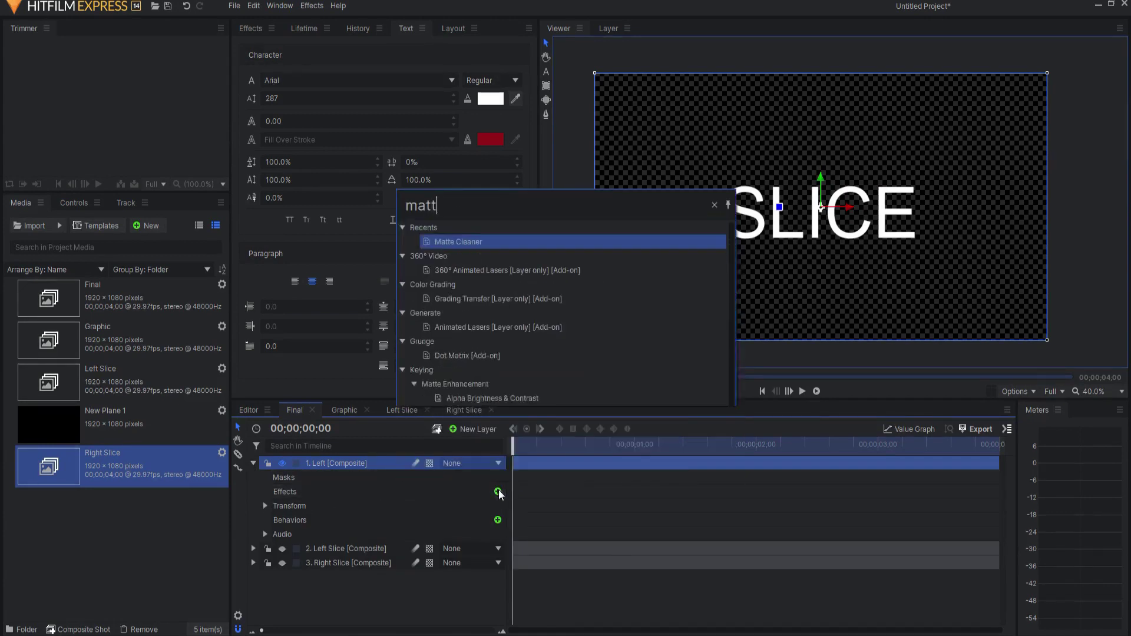
scroll(566, 324, down, 3)
double_click(471, 354)
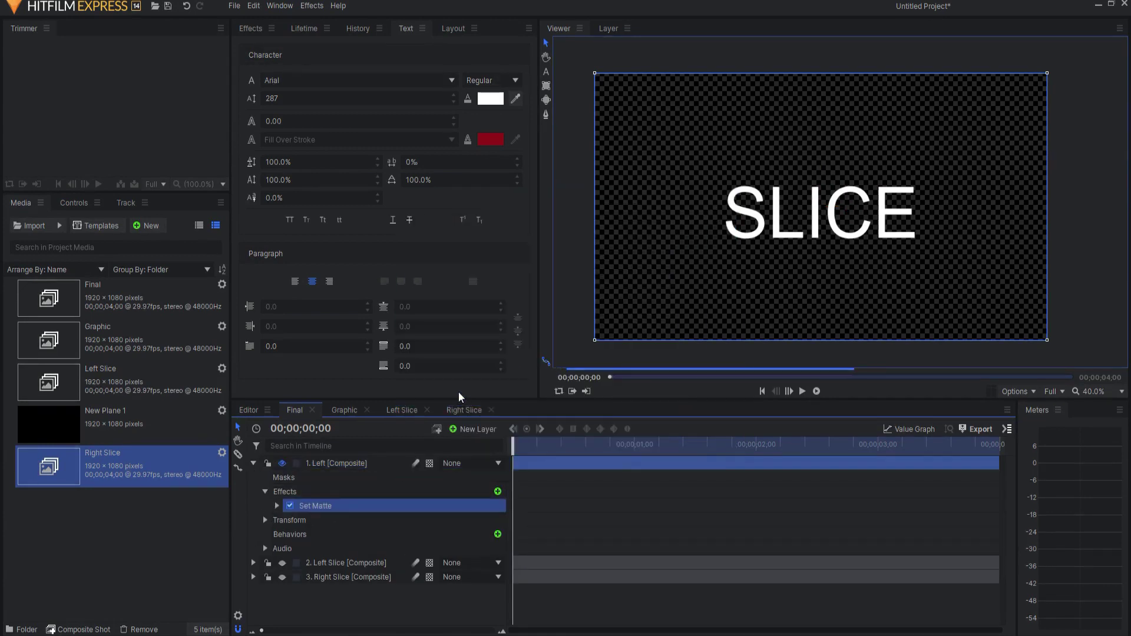
Step: Set the matte source layer to Left Slice with Subtract blend
click(277, 506)
click(397, 522)
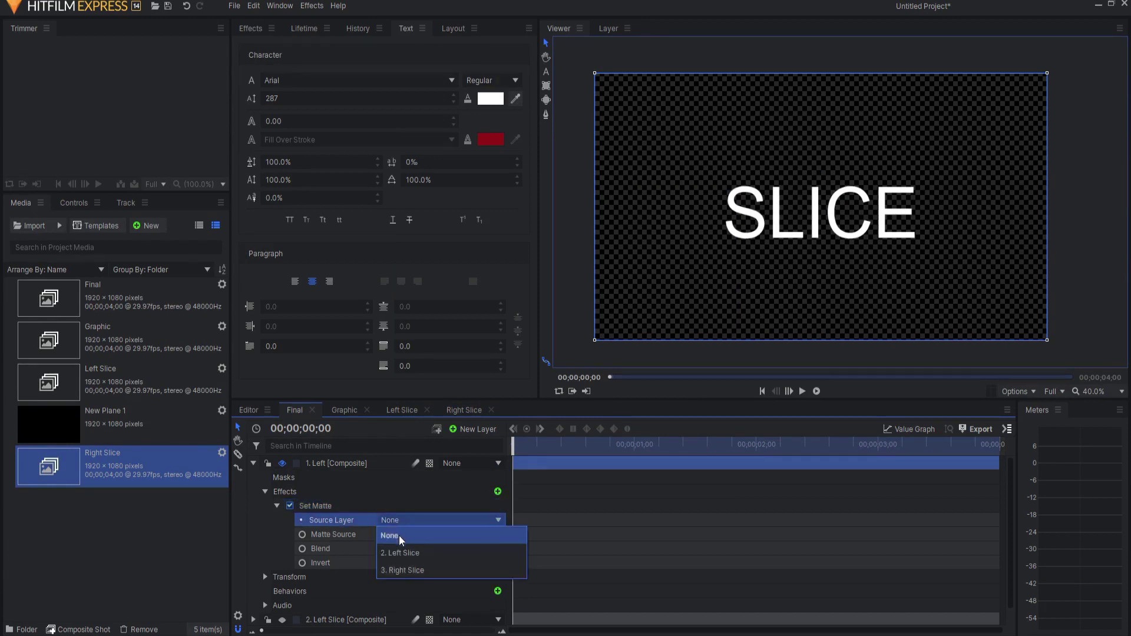
click(407, 554)
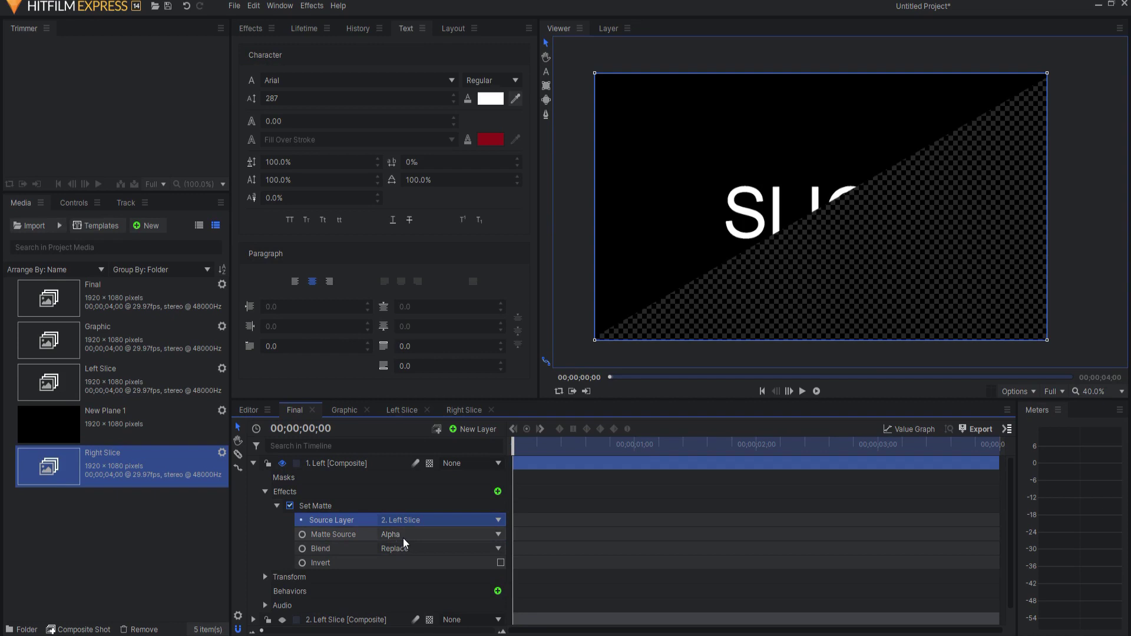
click(429, 551)
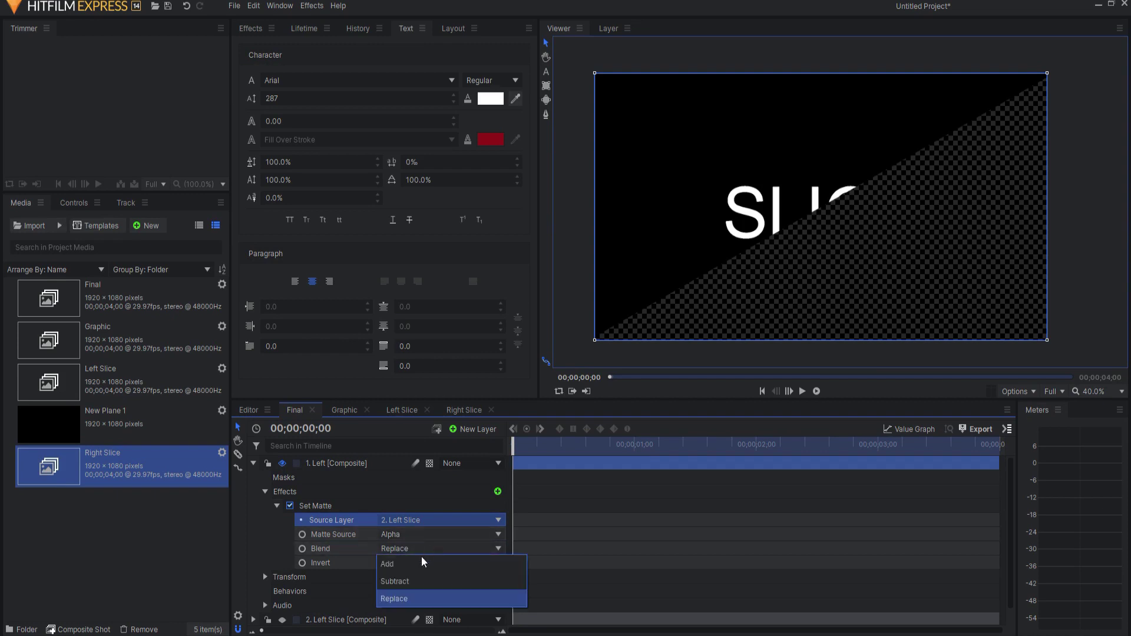
click(404, 583)
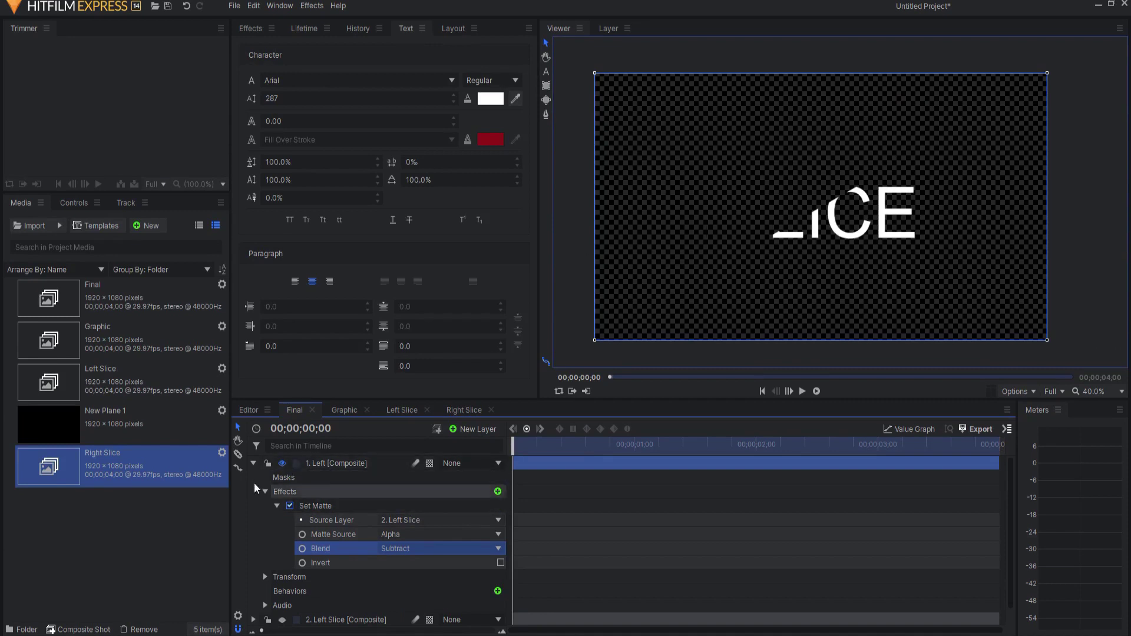
click(253, 463)
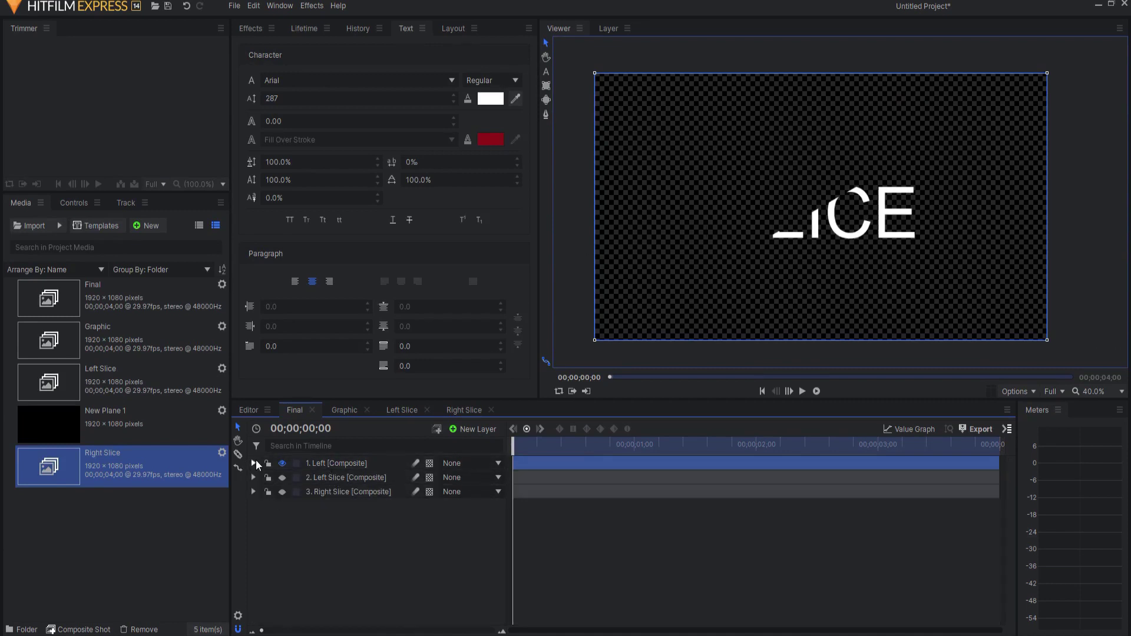
click(253, 464)
Step: Keyframe Position at 1 second and set Position X to -1920 at the start
click(263, 492)
click(265, 506)
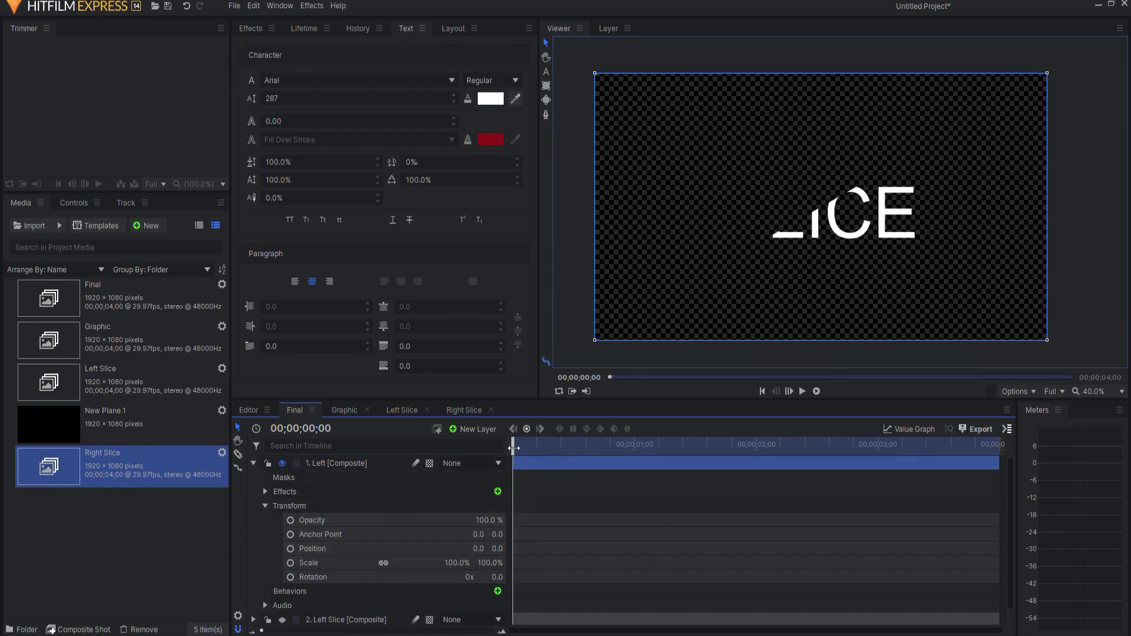
drag(514, 448, 635, 448)
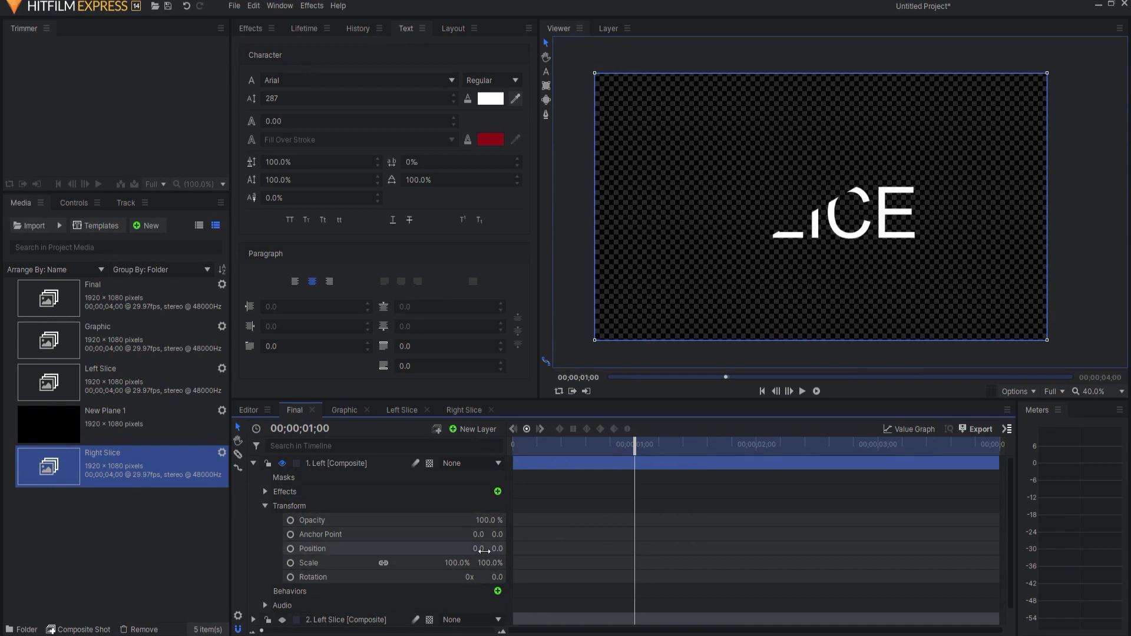
click(291, 549)
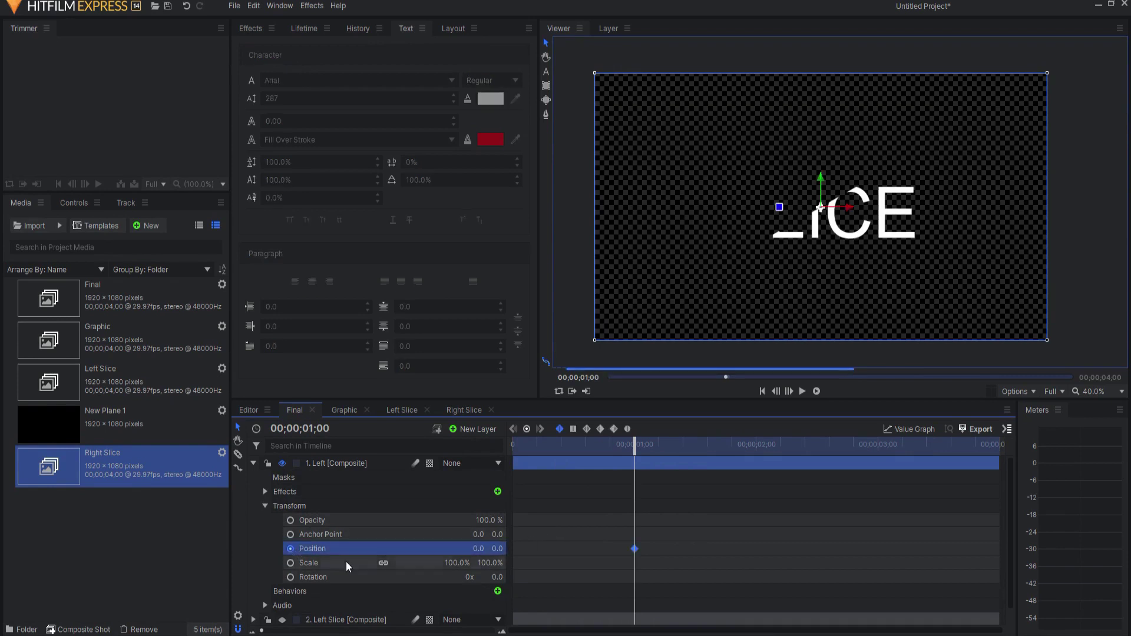
drag(635, 446, 514, 446)
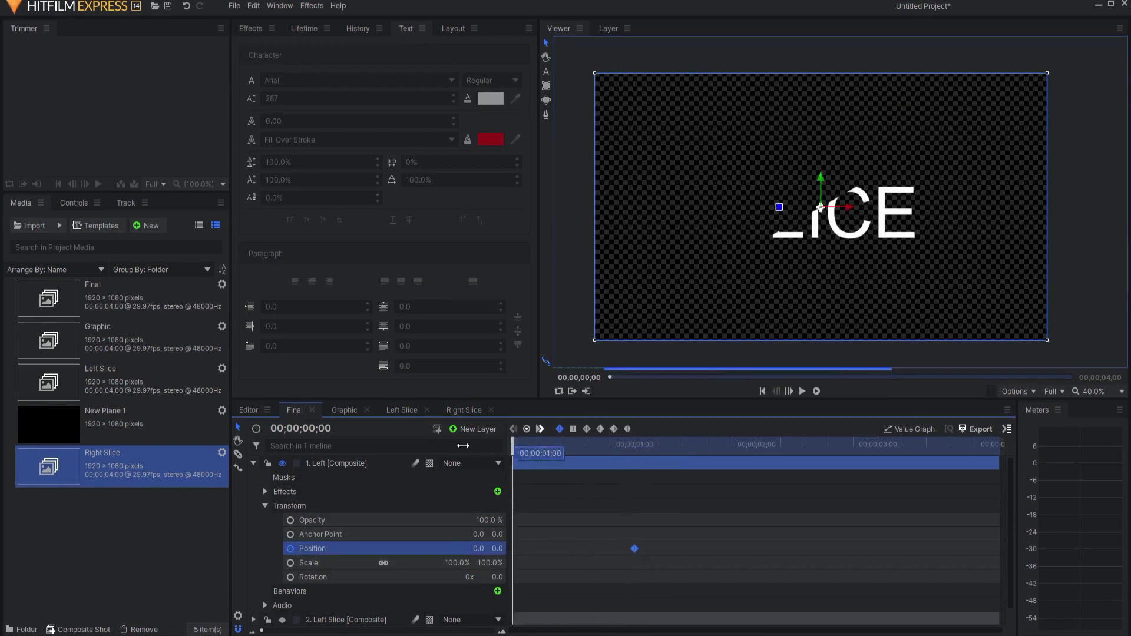
drag(479, 549, 24, 548)
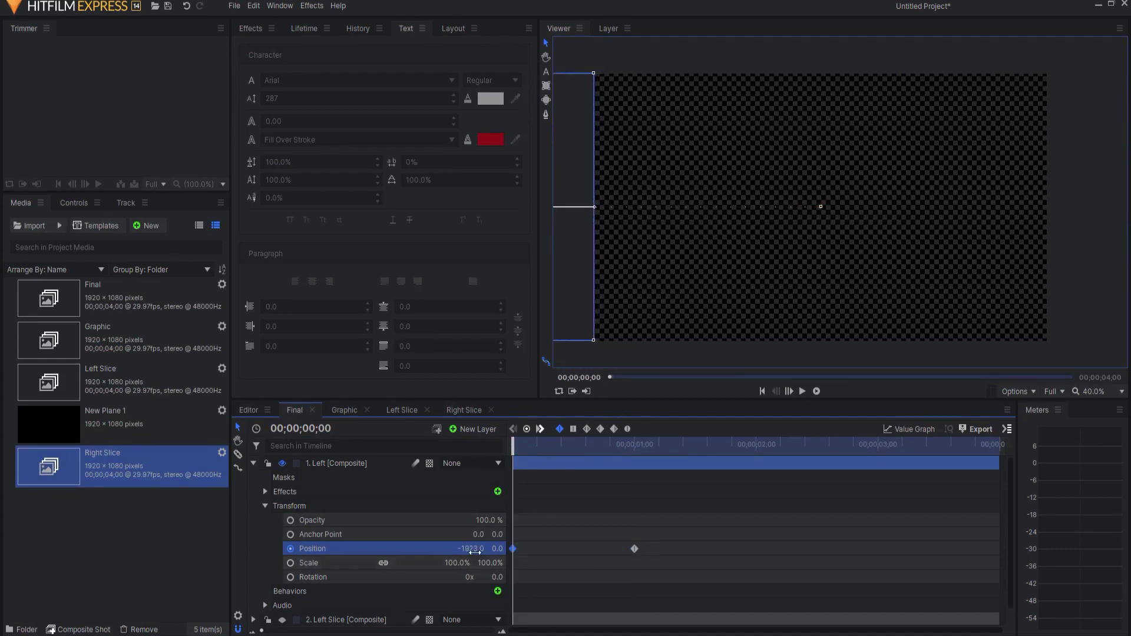
click(475, 549)
text(-1920)
key(Return)
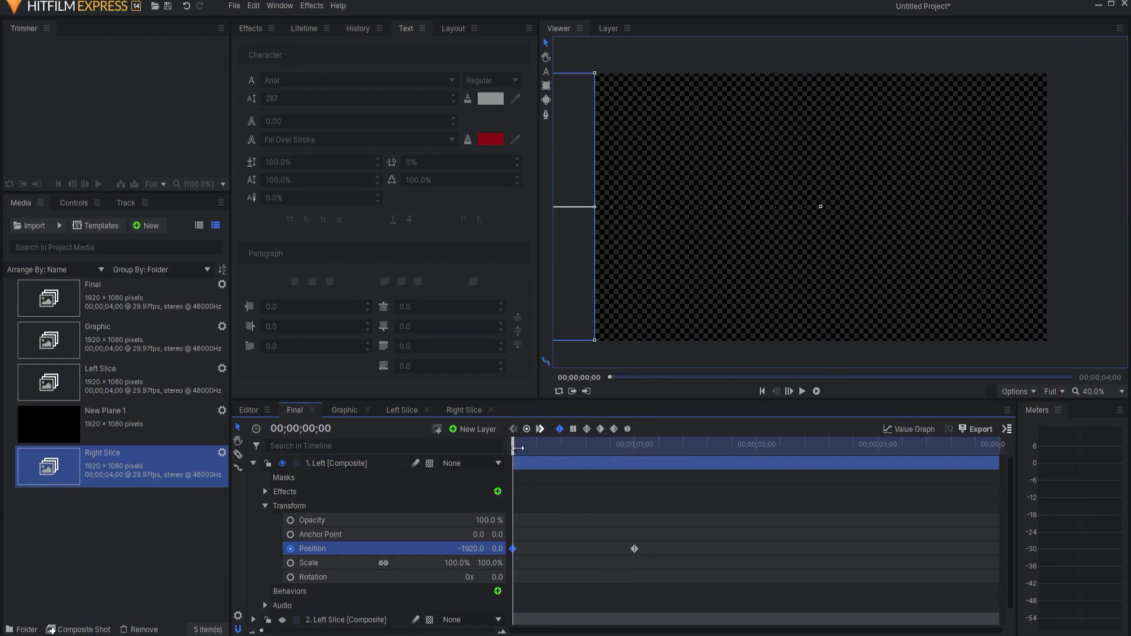
Step: Add a Position keyframe at 3 seconds and set X to -1920 on the last frame
drag(518, 448, 884, 442)
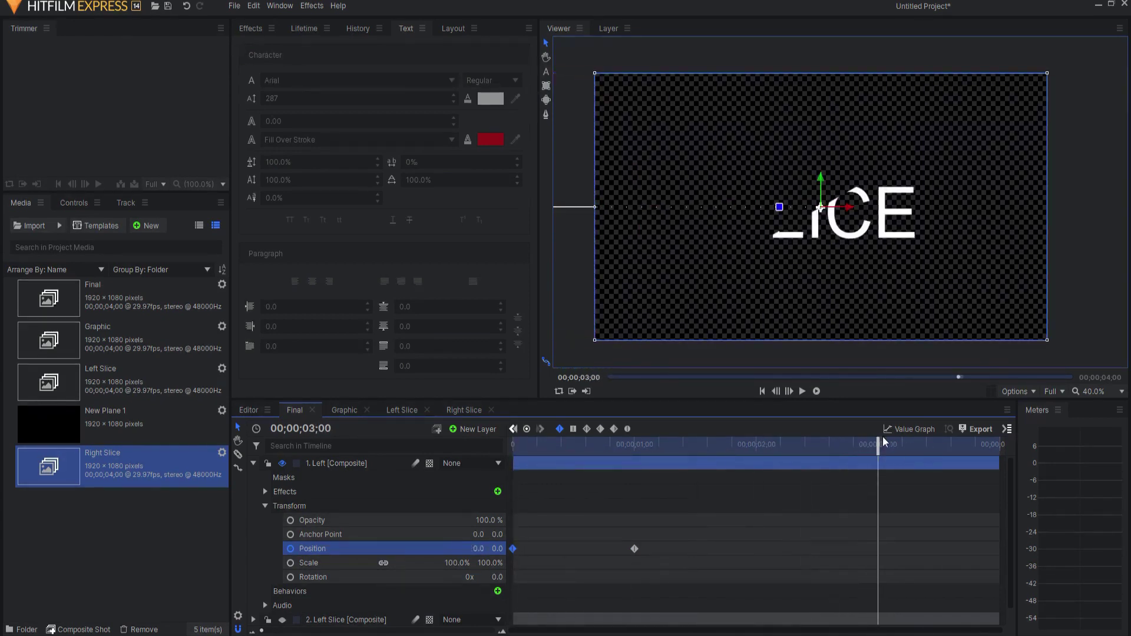
click(527, 429)
drag(884, 449, 999, 448)
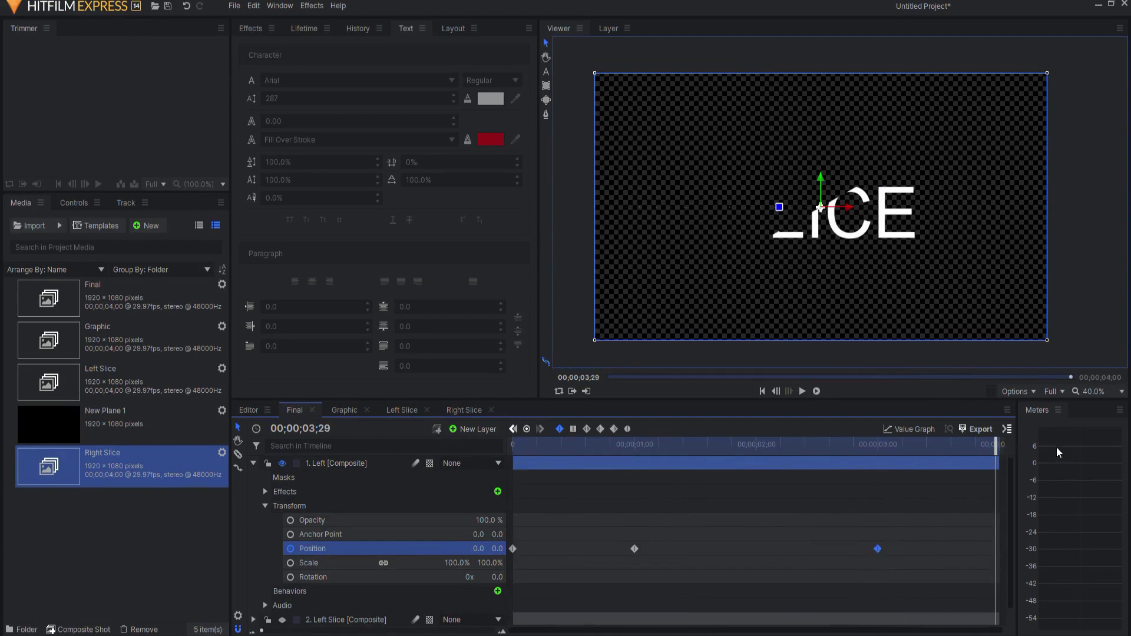
click(477, 550)
text(-1920)
key(Return)
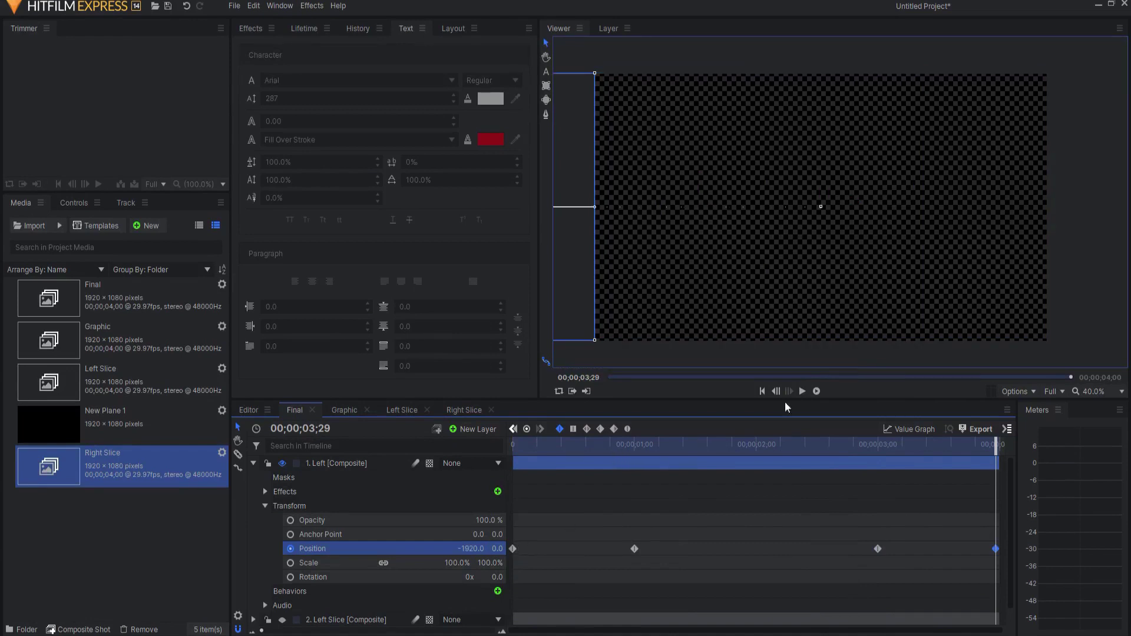
Step: Play back the animation and change the interpolation of all four Position keyframes
click(762, 391)
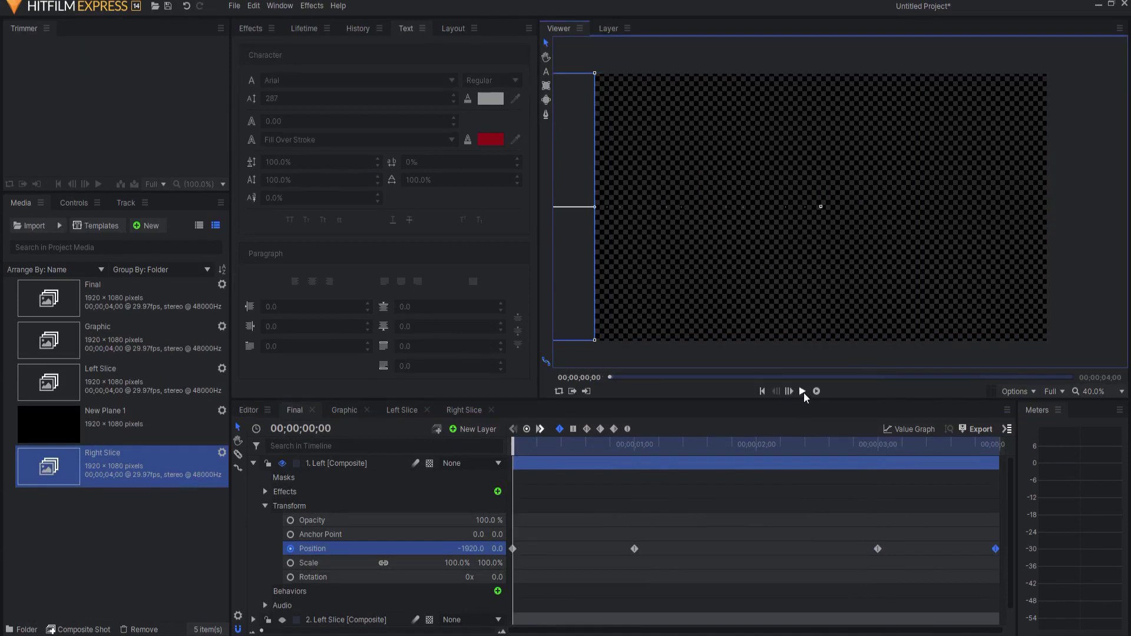
click(803, 392)
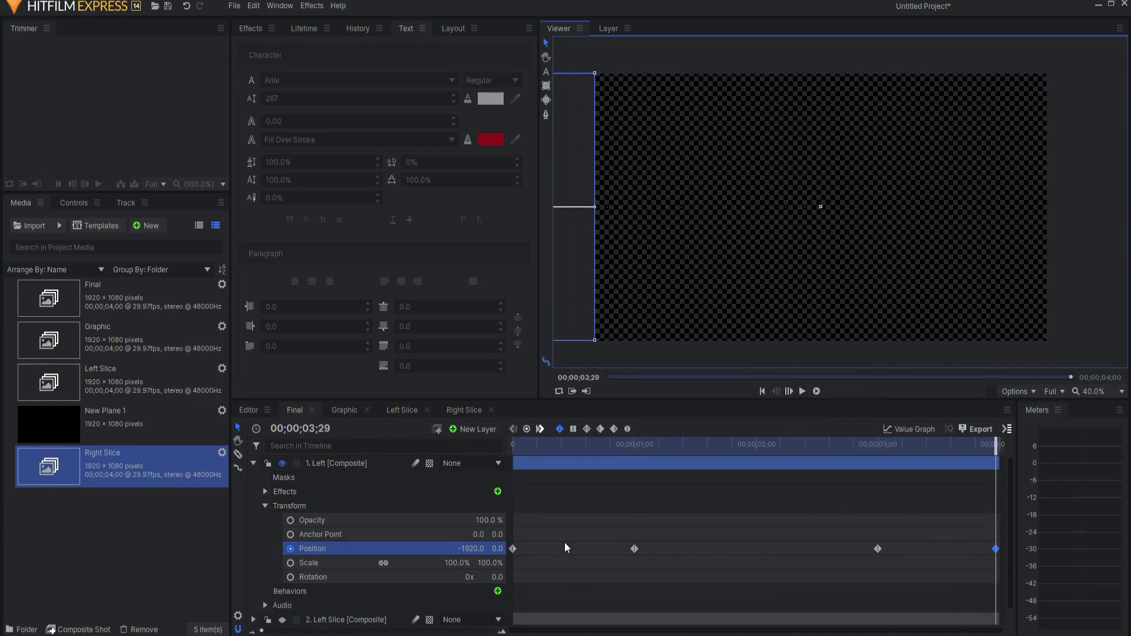
drag(514, 525, 1006, 568)
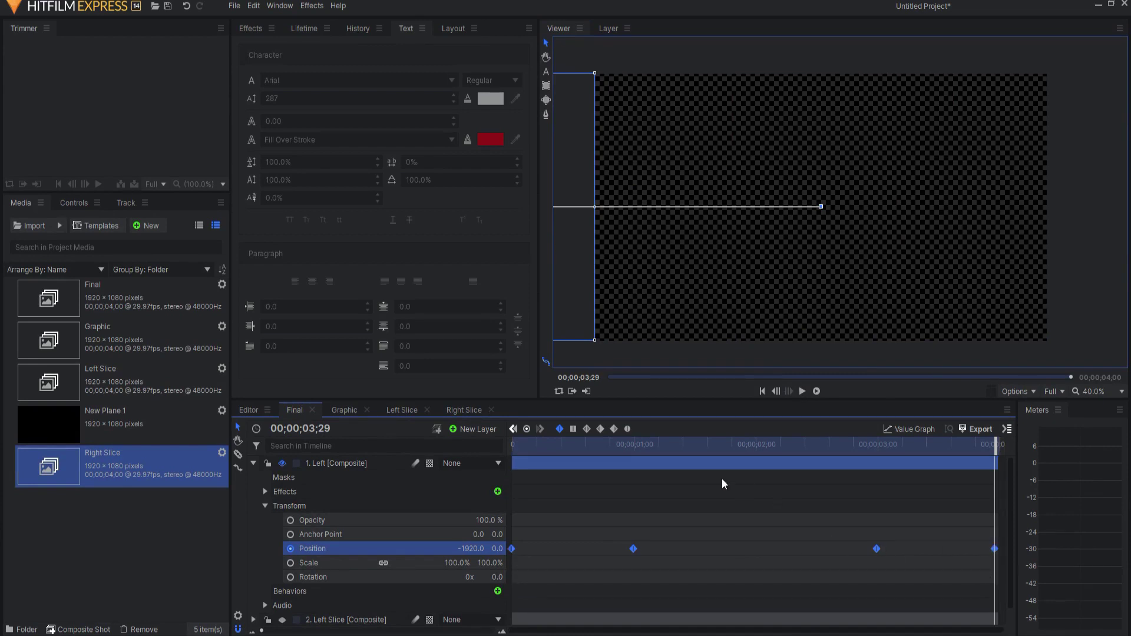
click(588, 432)
click(763, 391)
Step: Duplicate the Left layer and rename the copy 'Right'
right_click(322, 463)
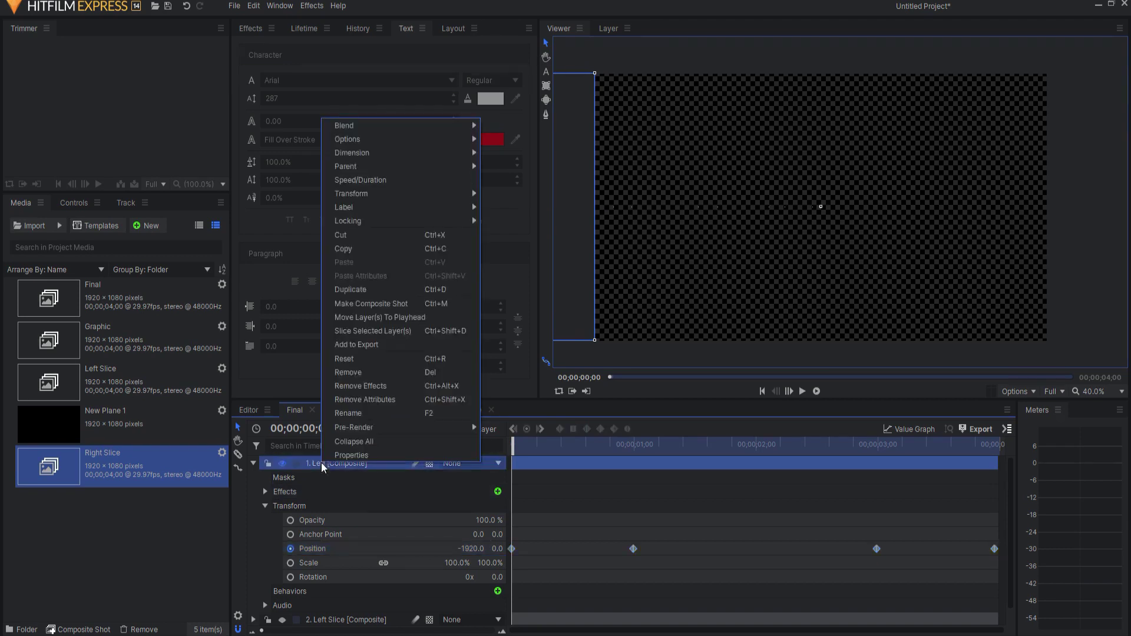
click(354, 289)
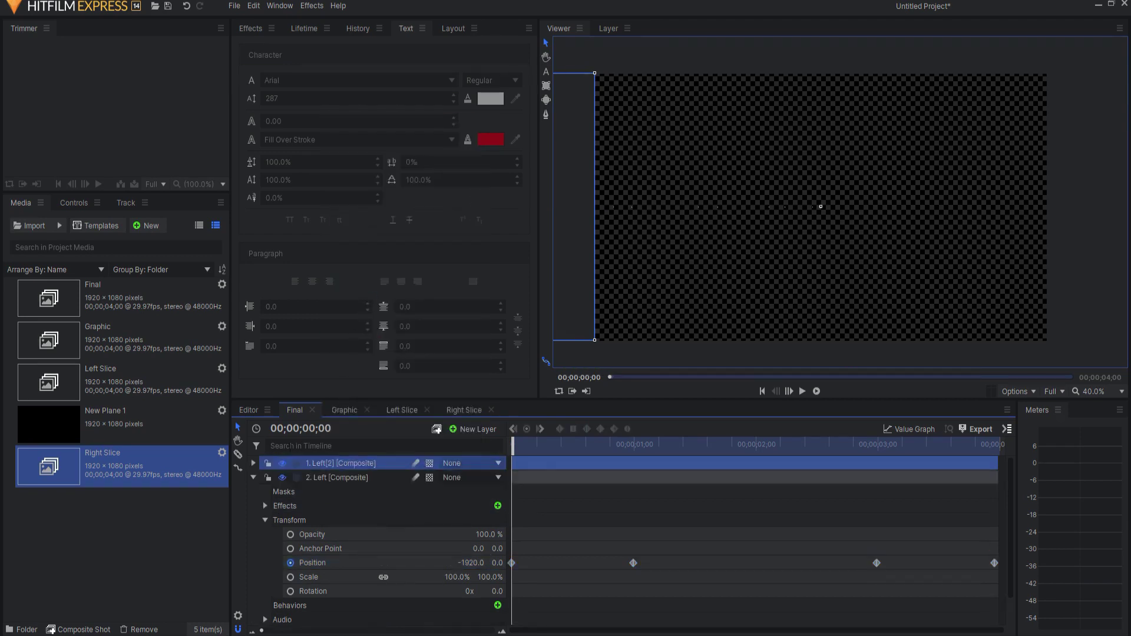
click(254, 478)
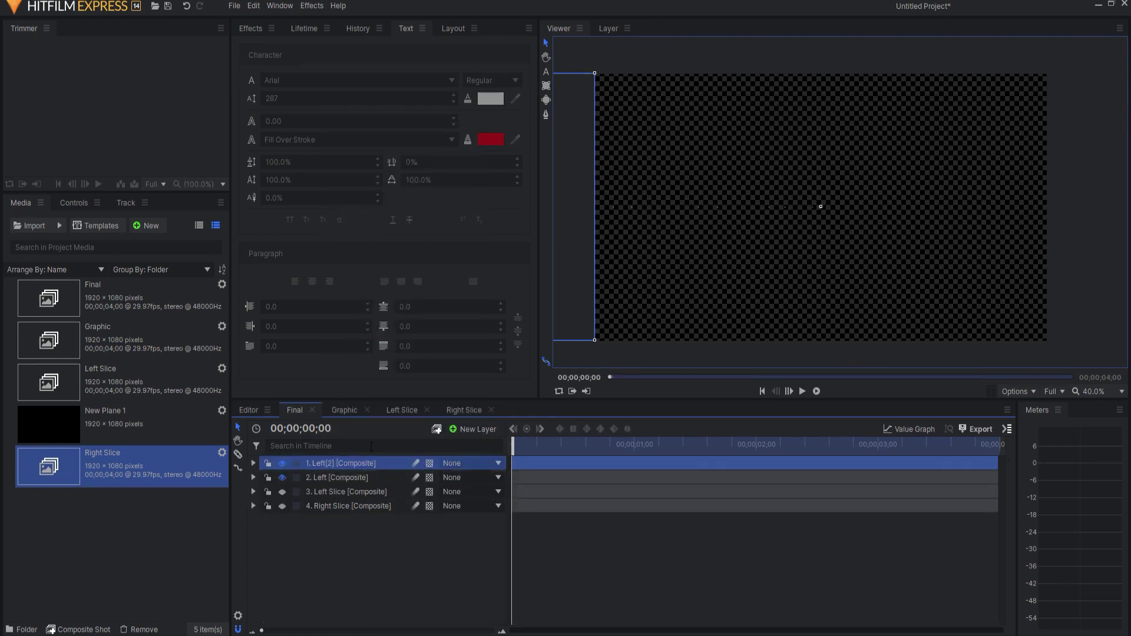
double_click(330, 462)
text(Right)
key(Return)
Step: Set the Right layer's Set Matte source layer to Right Slice
click(253, 464)
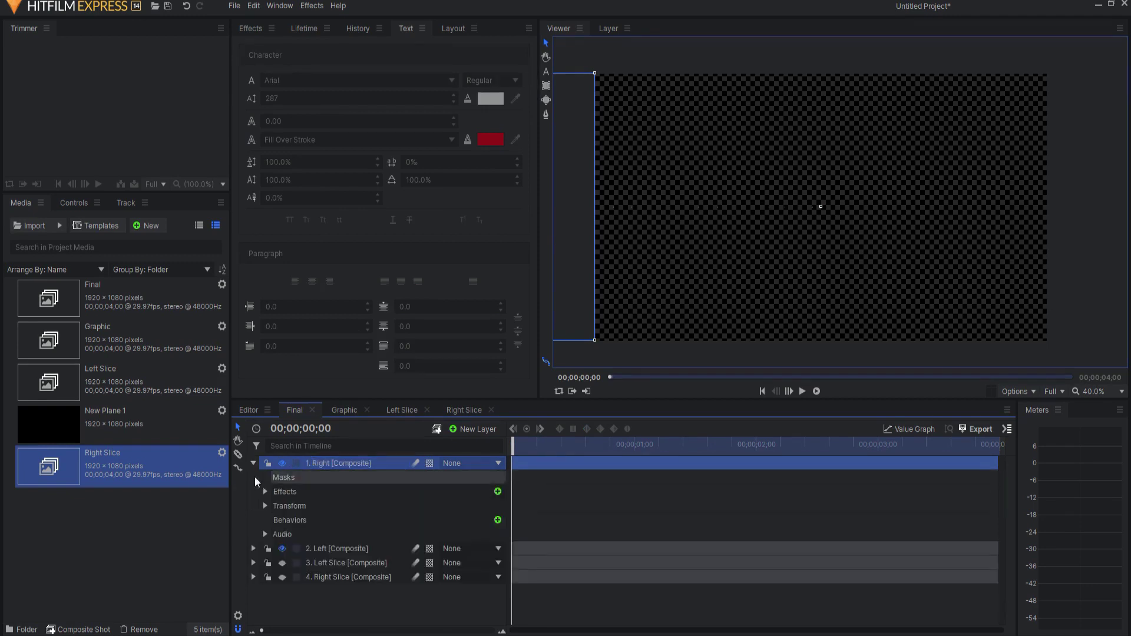
click(264, 492)
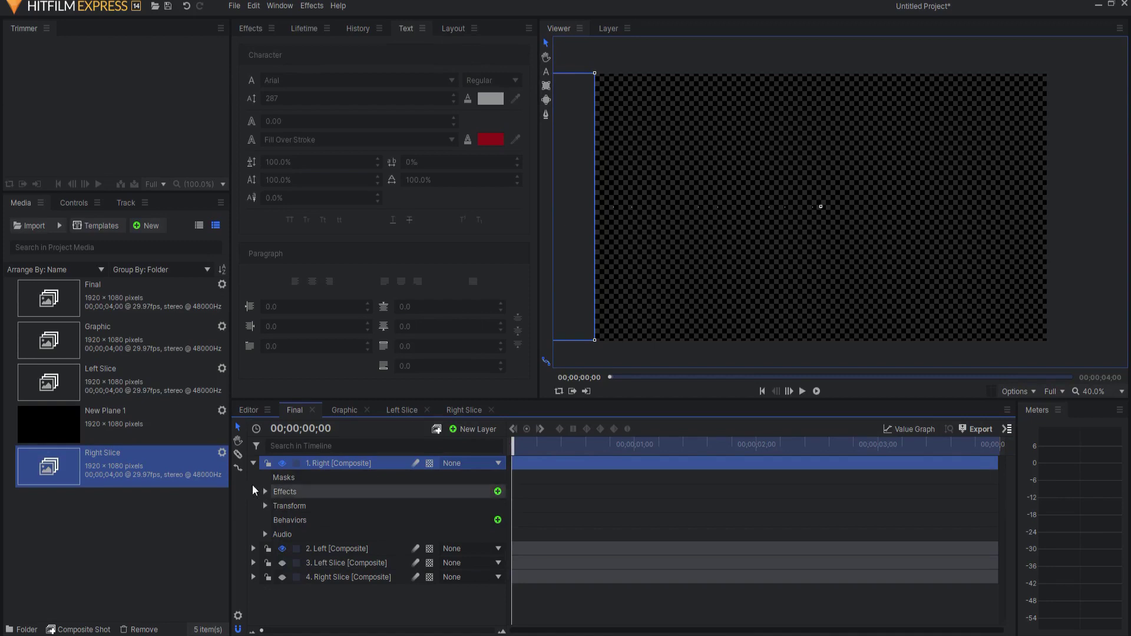
click(277, 507)
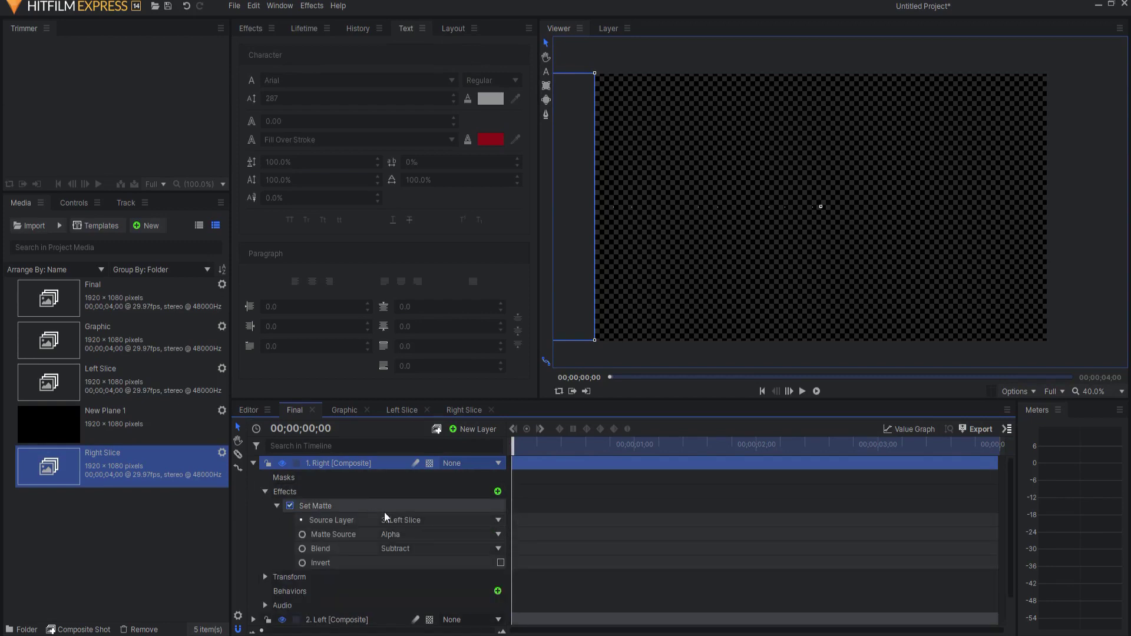
click(426, 522)
click(411, 587)
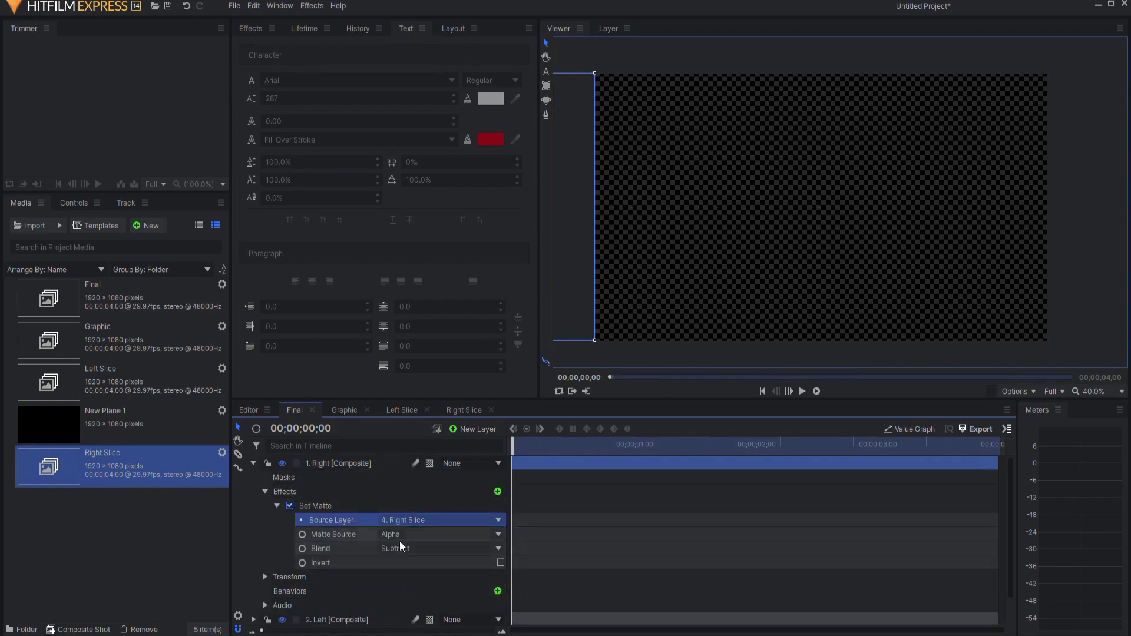
click(277, 507)
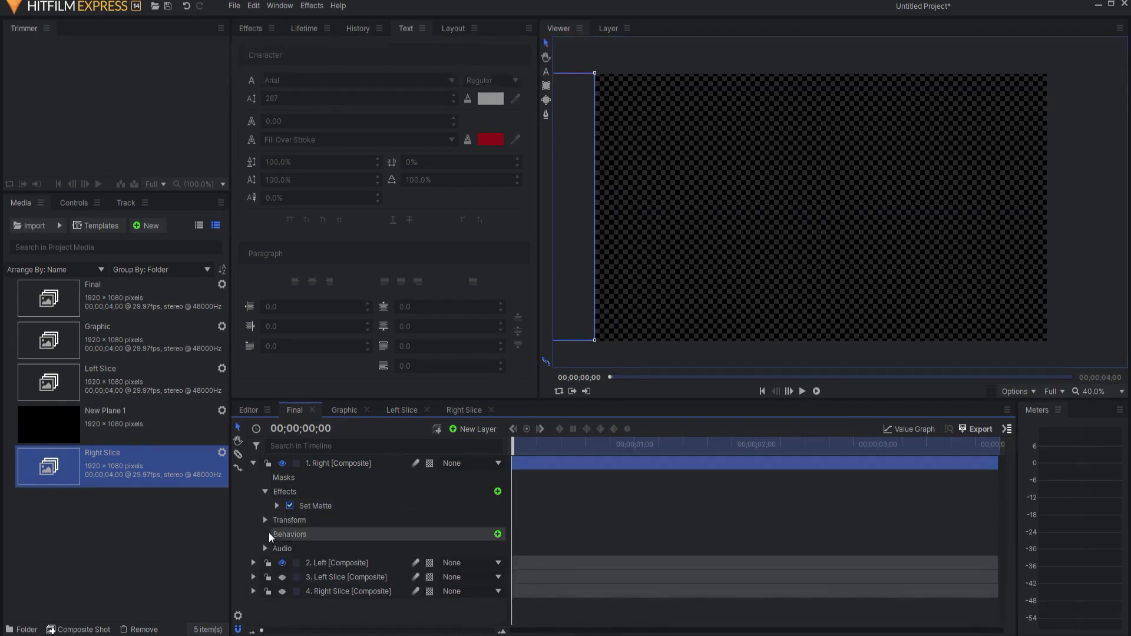
Step: Set the Right layer's first and last Position X keyframes to 1920
click(265, 521)
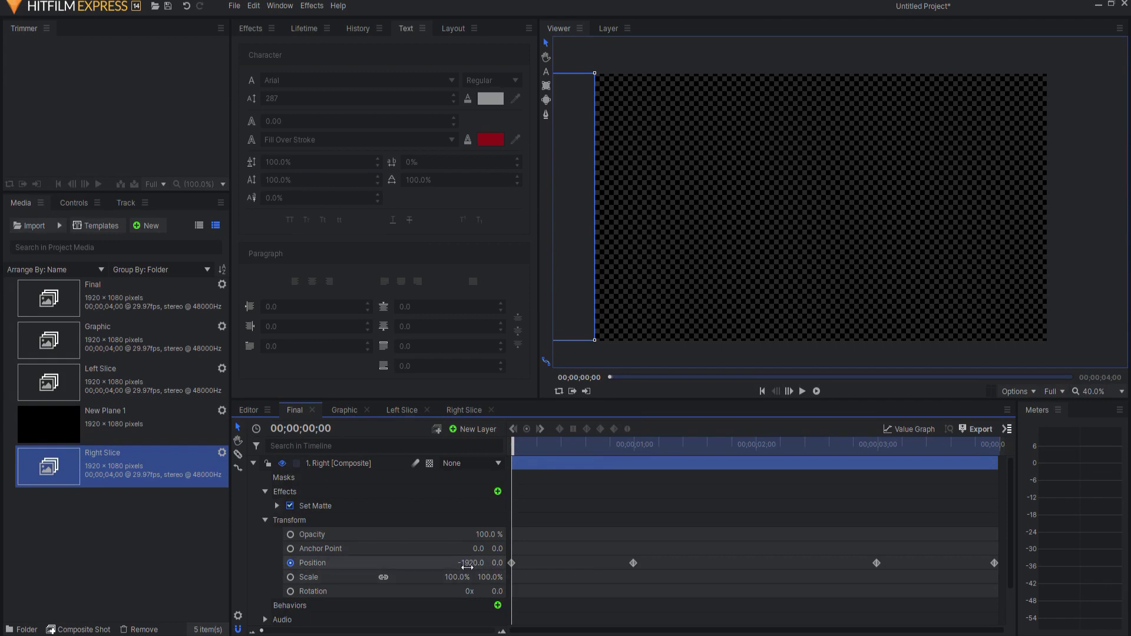
drag(468, 564, 519, 564)
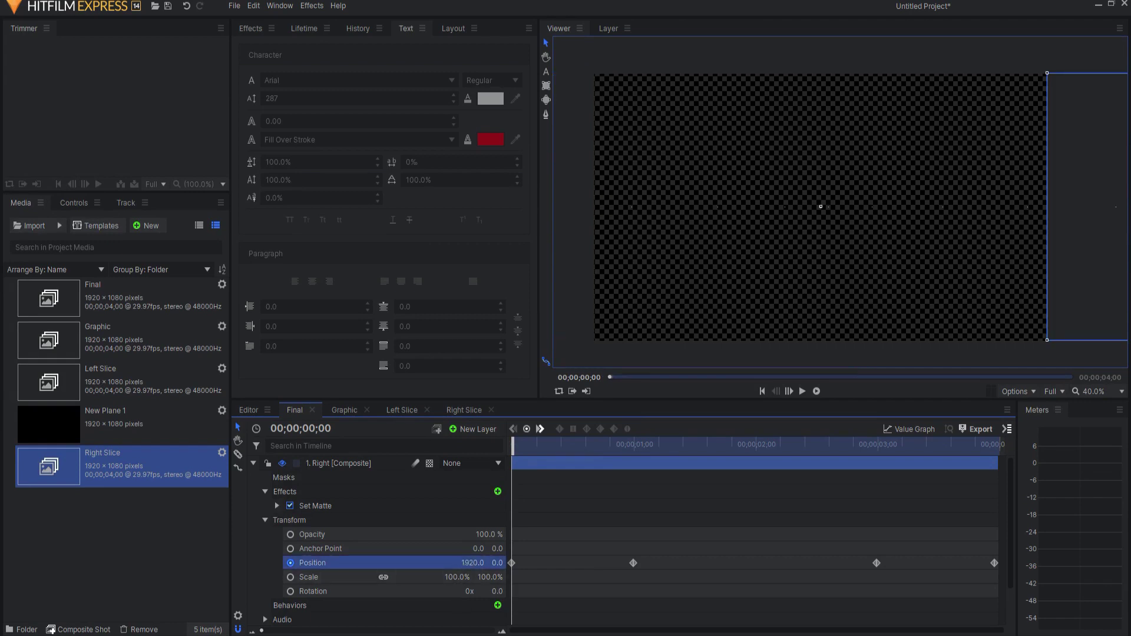
drag(514, 448, 996, 448)
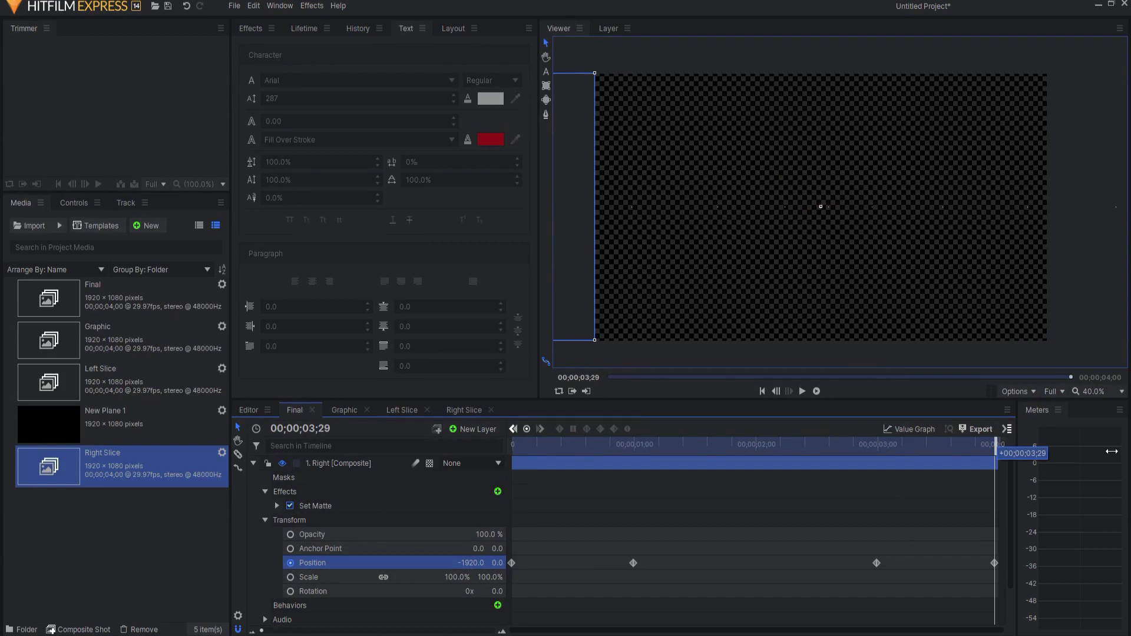
drag(470, 563, 519, 563)
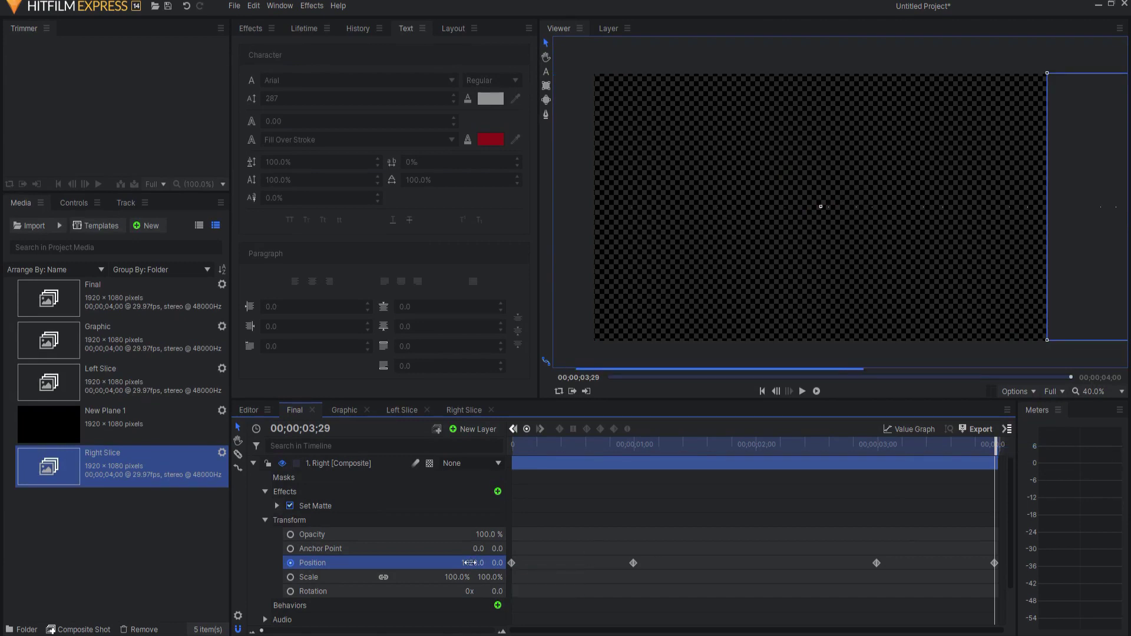
click(253, 464)
click(397, 514)
Step: Play the Final composite from the start and stop on a frame showing the text
click(761, 391)
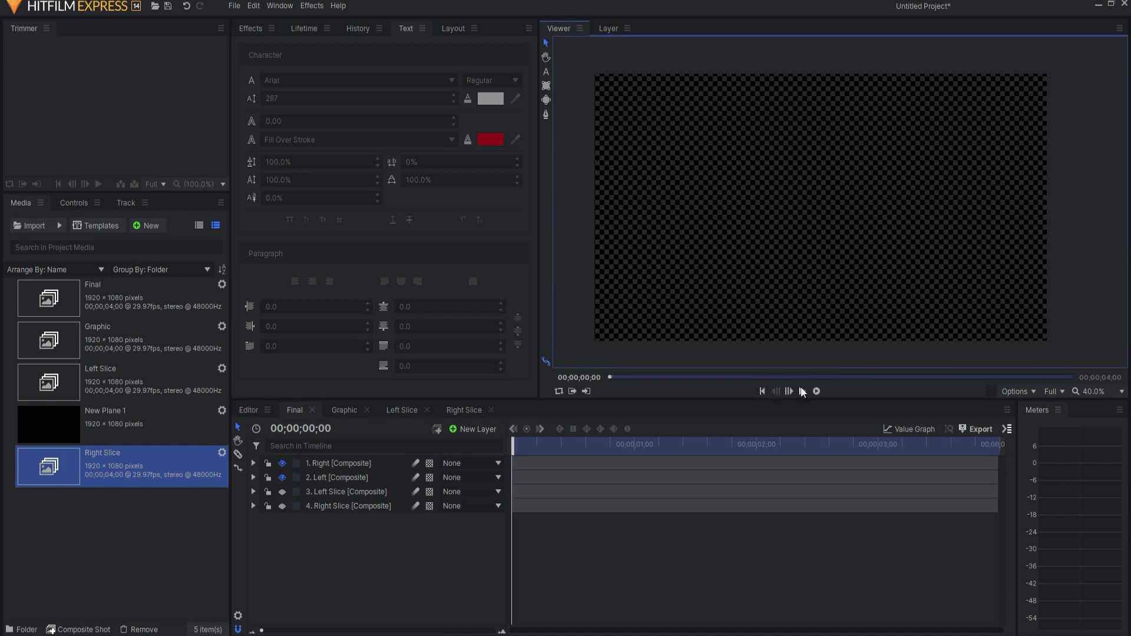
key(space)
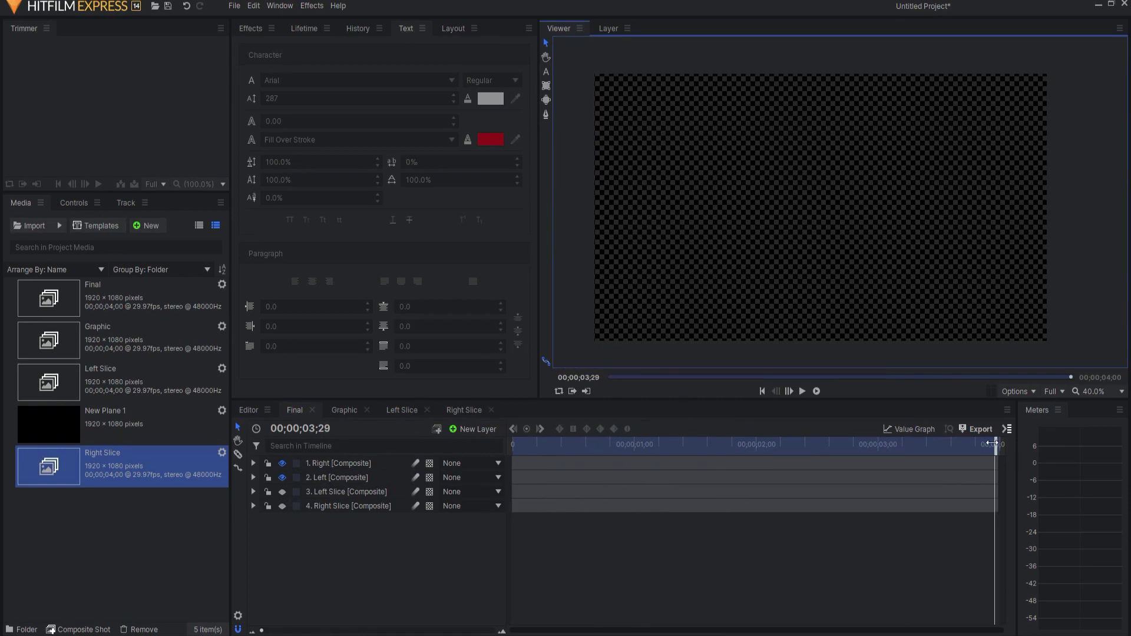
drag(993, 443, 698, 444)
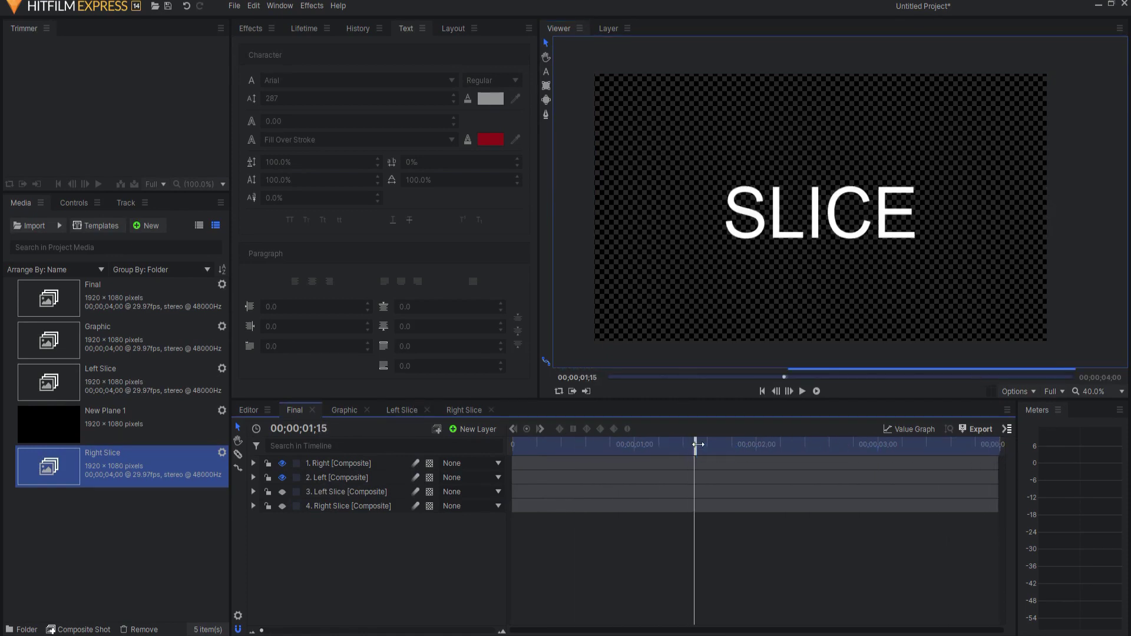
Step: In the Graphic composite, replace the text SLICE with FILM SENSEI
click(347, 408)
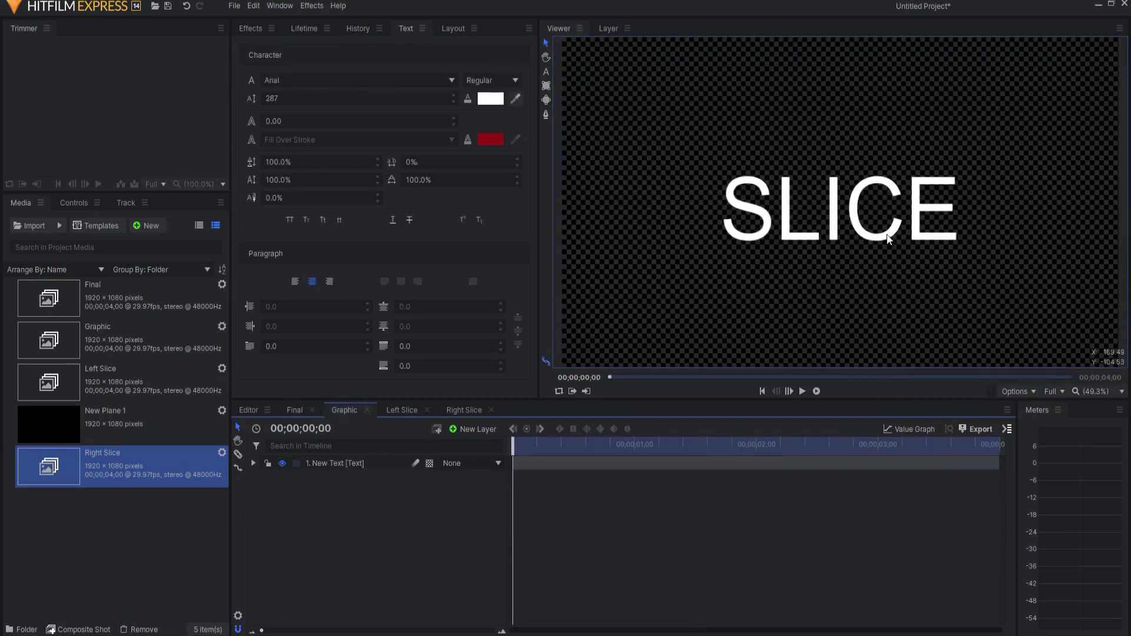
click(546, 71)
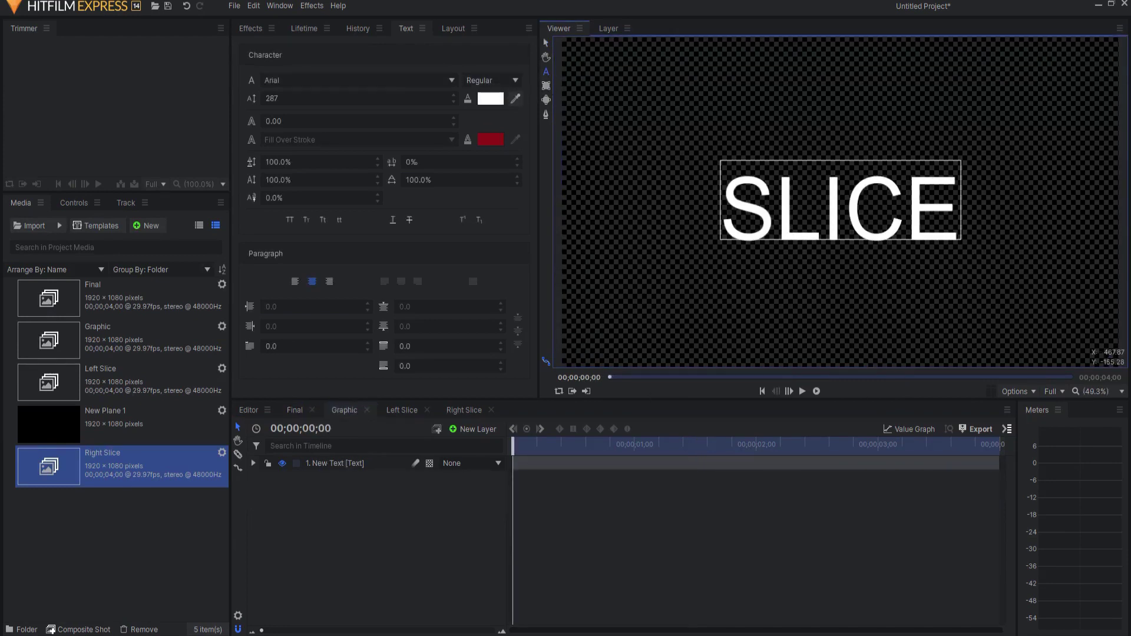
drag(960, 220, 691, 231)
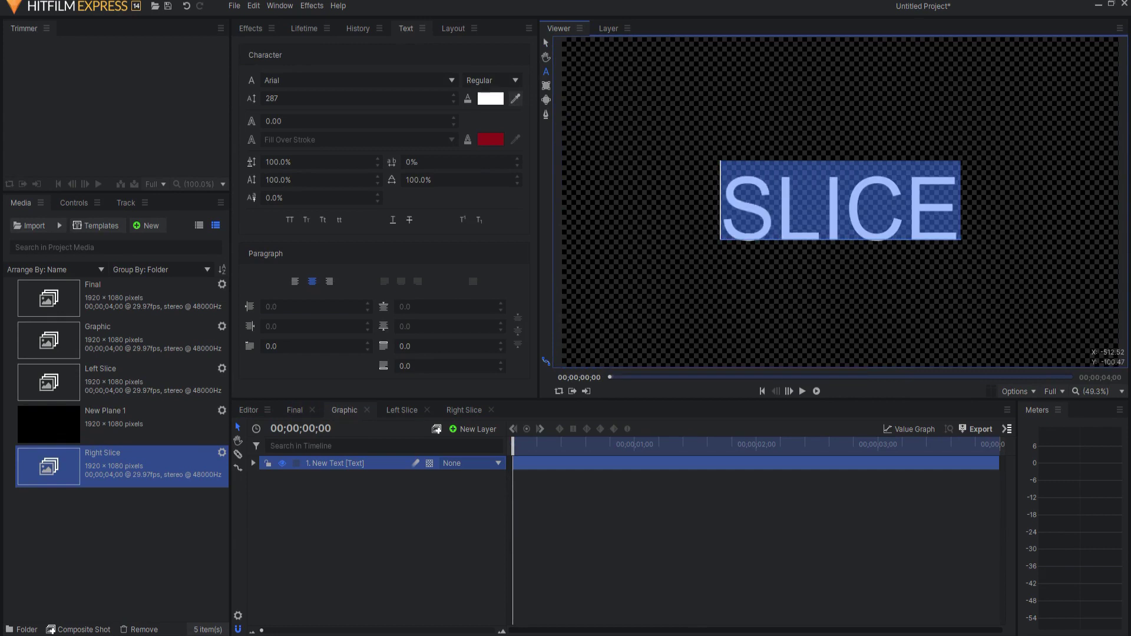
text(FILM SENSEI)
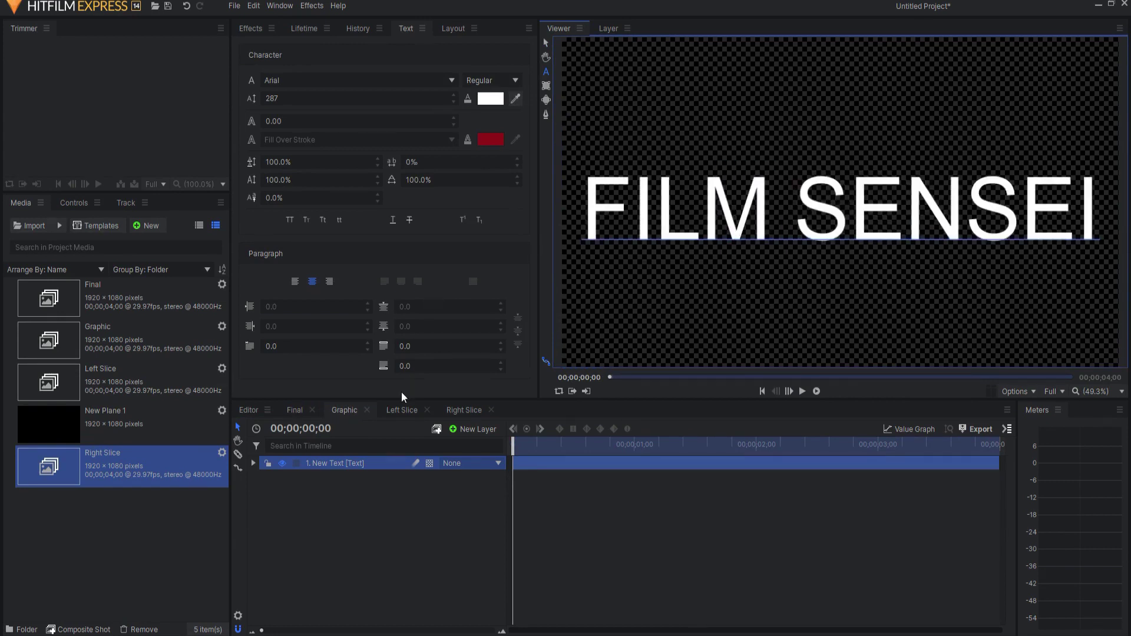
Step: Play the Final composite from the start to preview the updated title
click(284, 411)
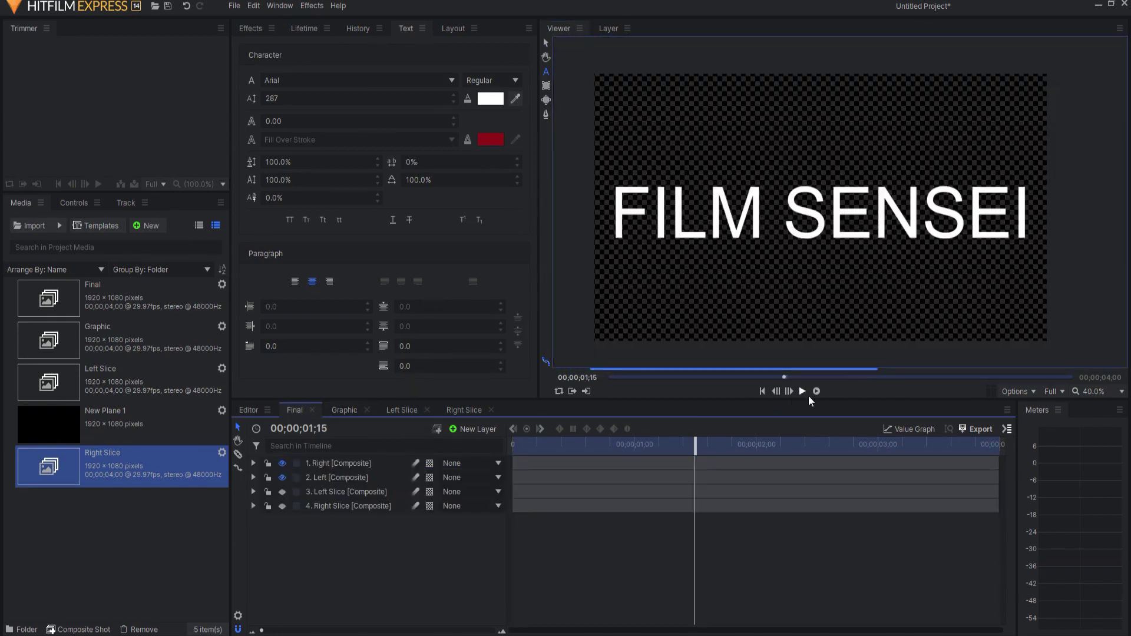
key(Home)
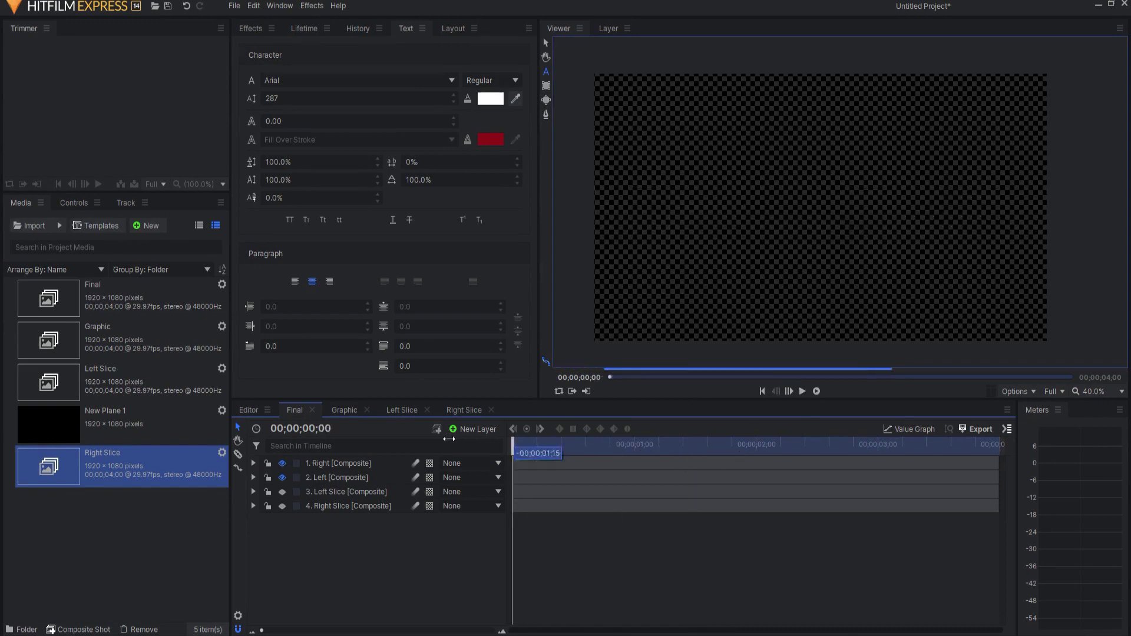
click(804, 393)
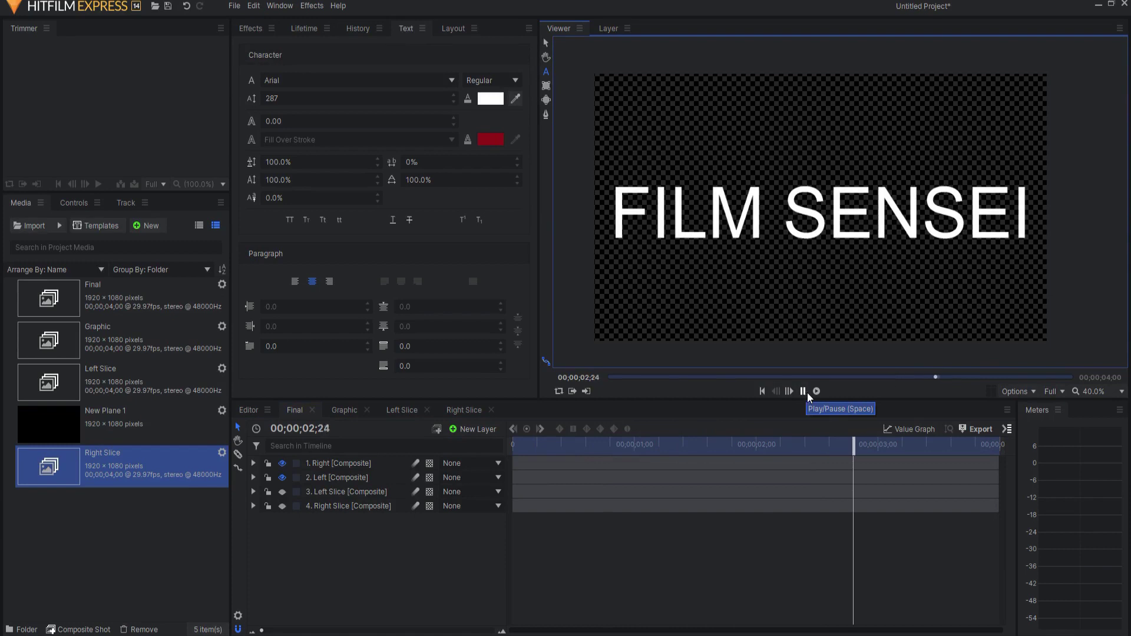
click(805, 392)
Step: Rotate the Left Slice plane to a steeper diagonal, check Right Slice, then view Final
click(402, 410)
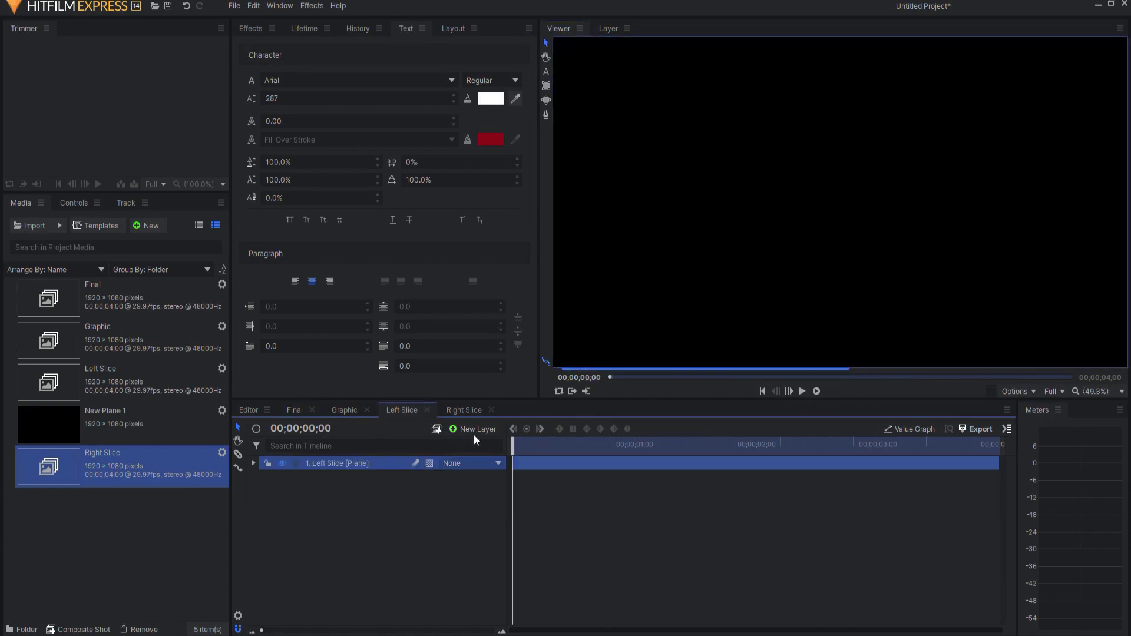
drag(805, 229, 815, 237)
click(470, 409)
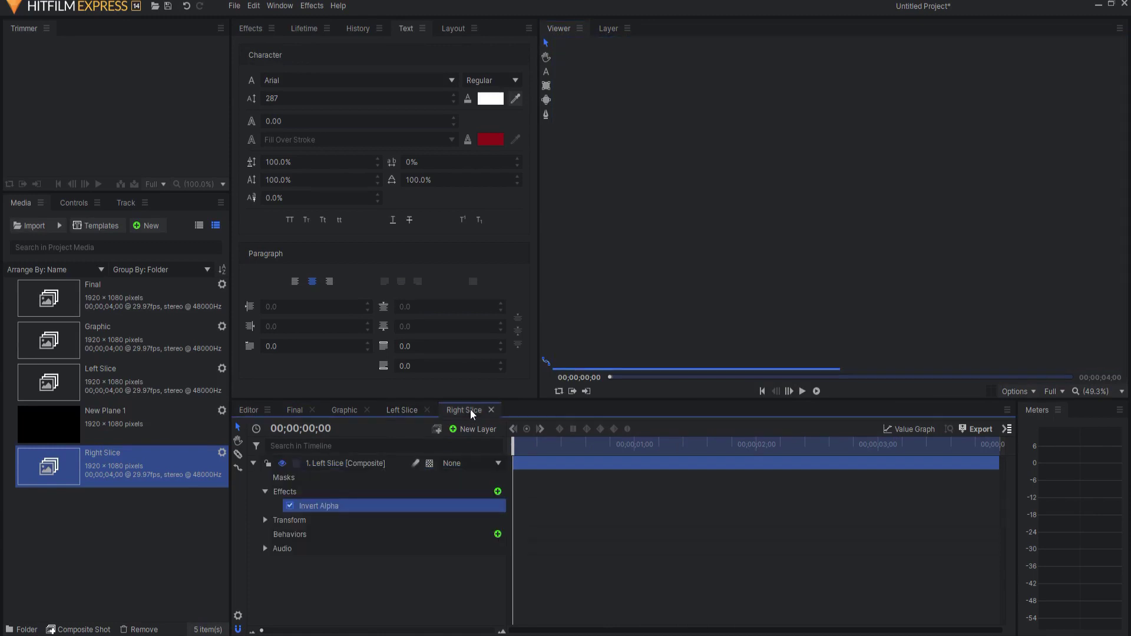
click(288, 409)
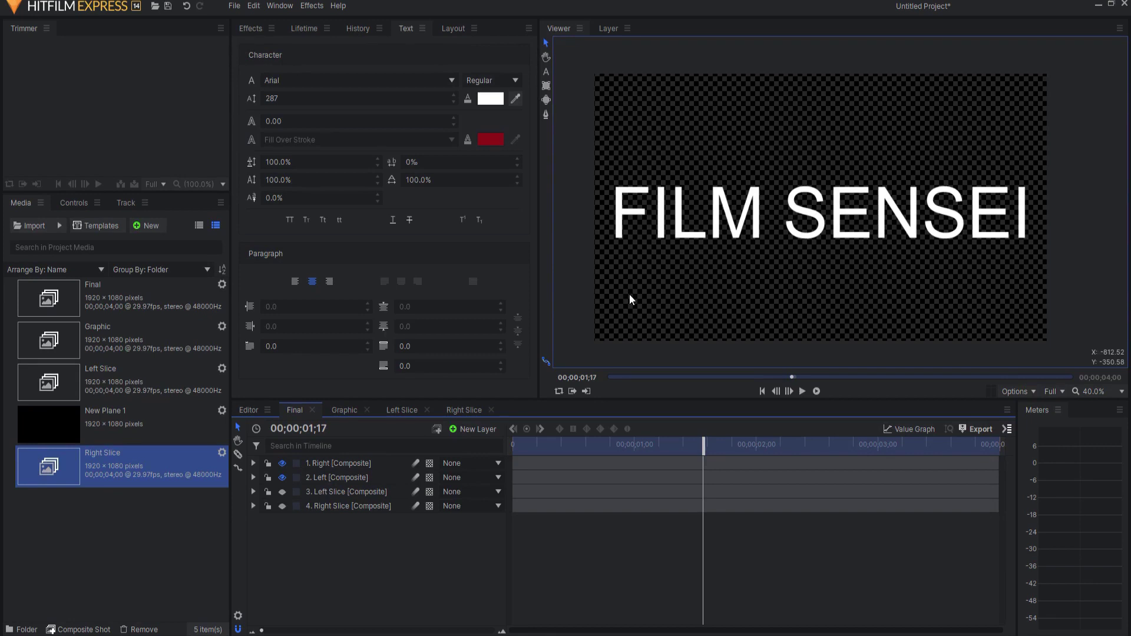
click(61, 227)
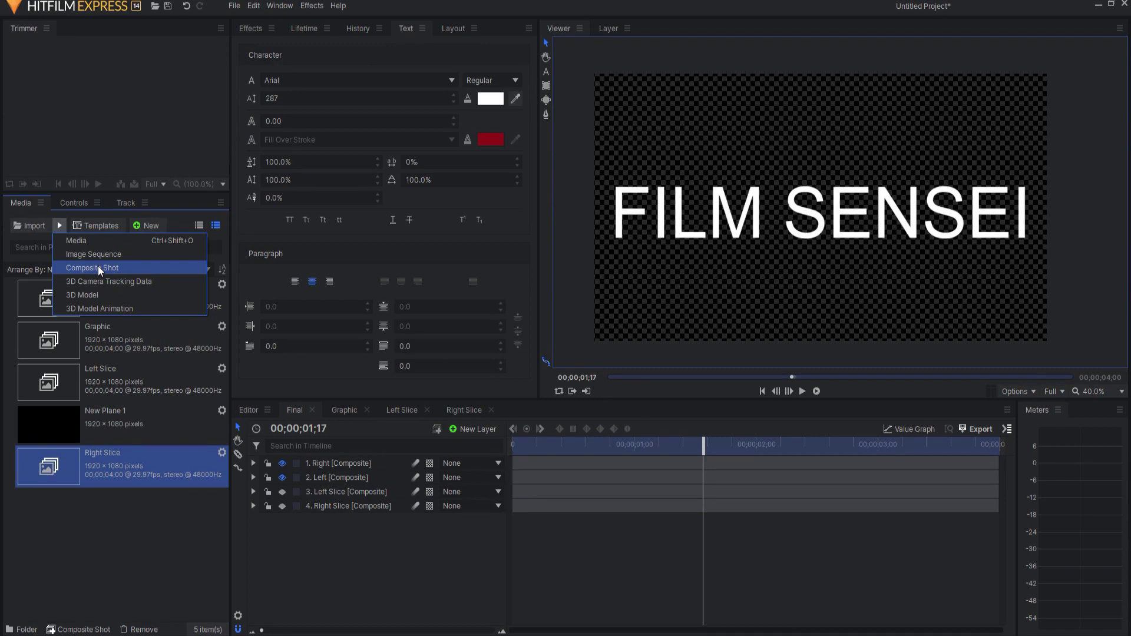
click(434, 574)
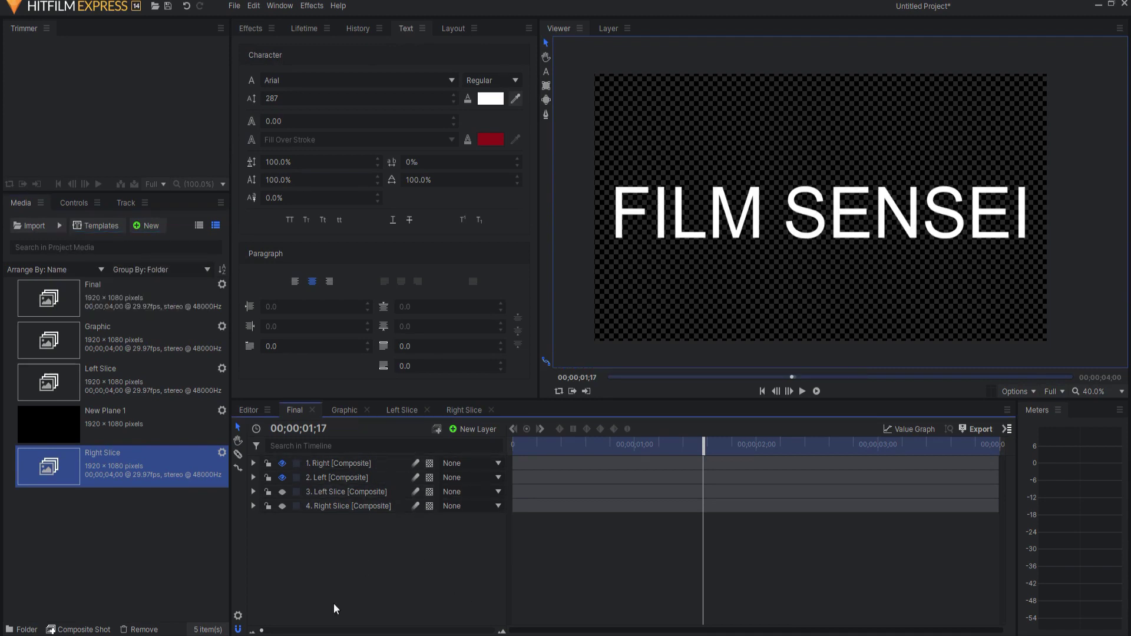